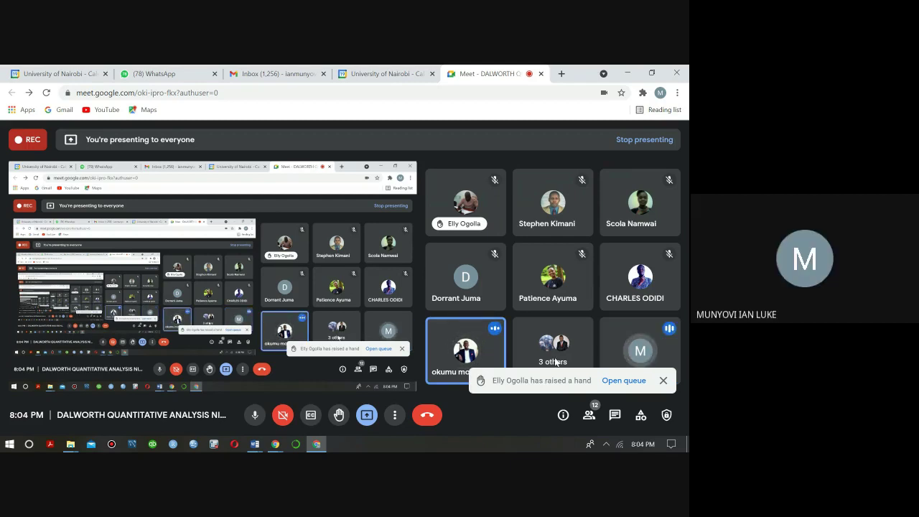
# Step: Switch to SPSS Statistics and open the EMPLOYEE DATA file from the DATASET folder
pyautogui.moveTo(447, 362)
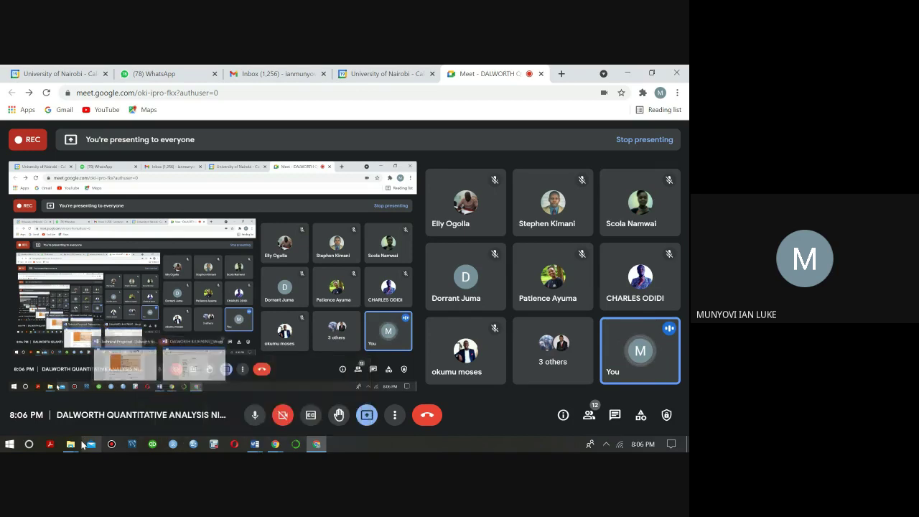
pyautogui.click(193, 445)
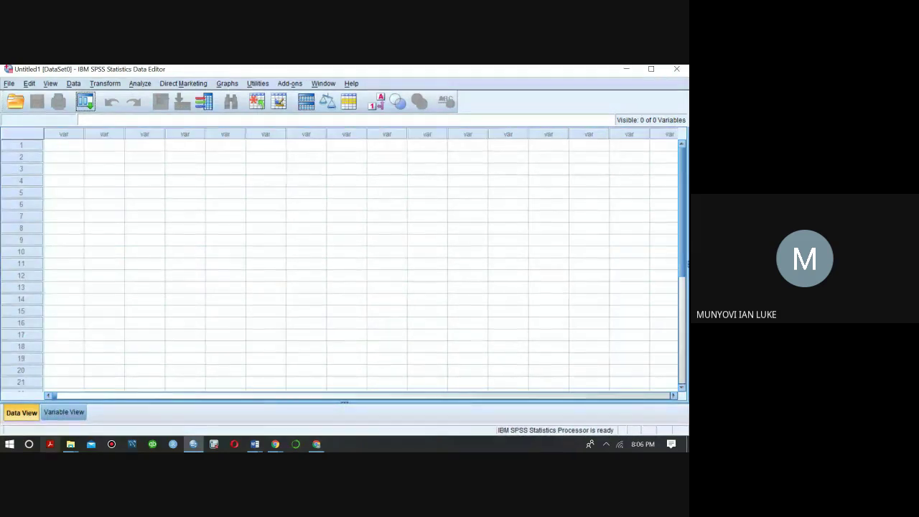
pyautogui.moveTo(70, 444)
pyautogui.click(131, 420)
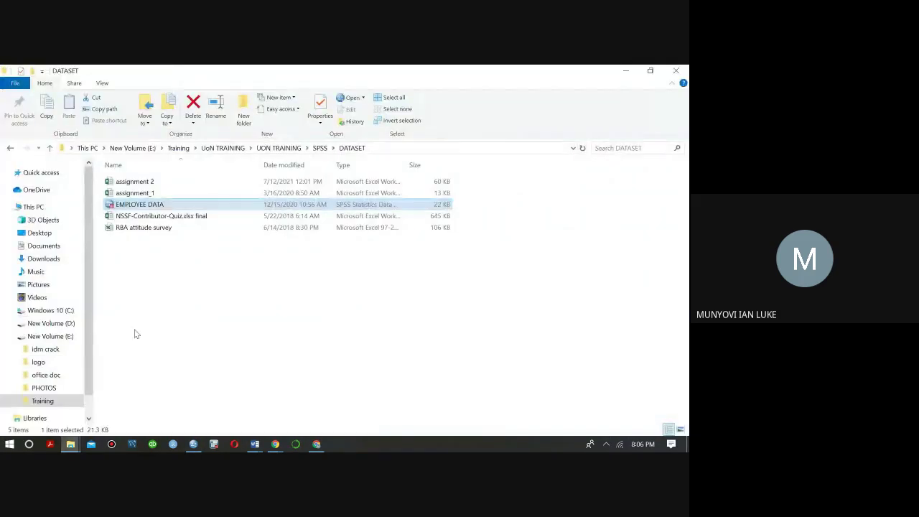
pyautogui.doubleClick(139, 206)
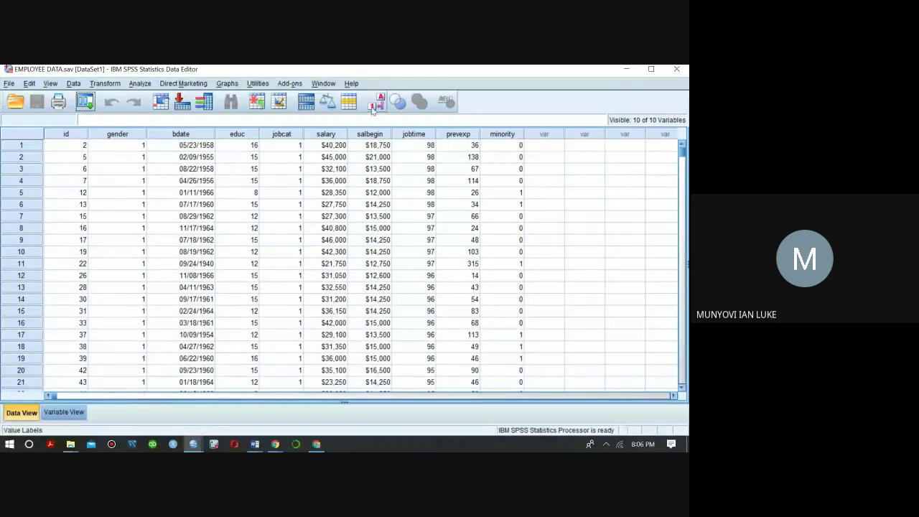
# Step: Display the value labels in the data grid and switch back to the numeric codes
pyautogui.hotkey('alt', 'v')
pyautogui.press('v')
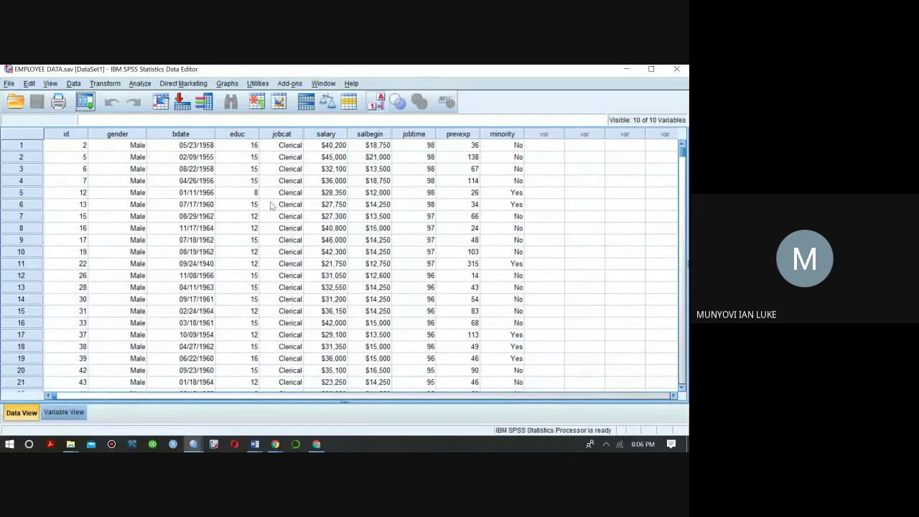
pyautogui.click(376, 105)
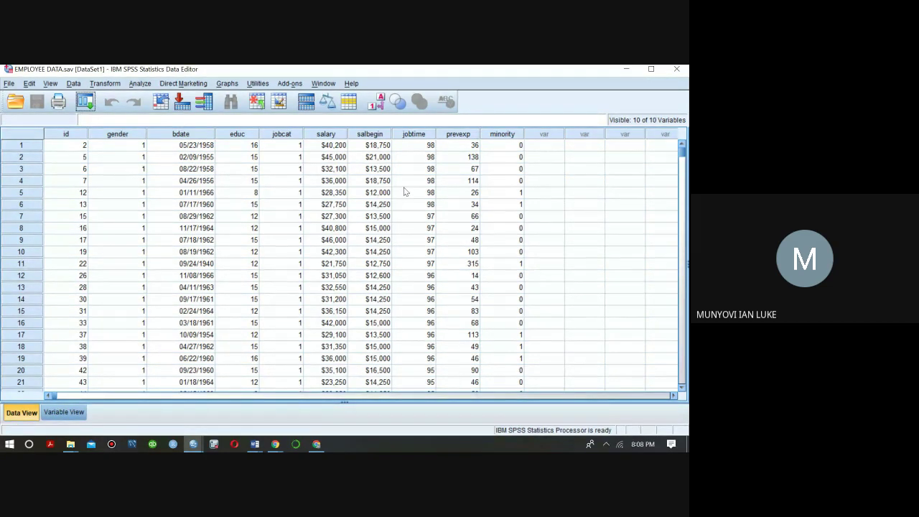
# Step: Switch to the Google Meet call and return to the EMPLOYEE DATA.sav data editor in SPSS Statistics
pyautogui.click(626, 72)
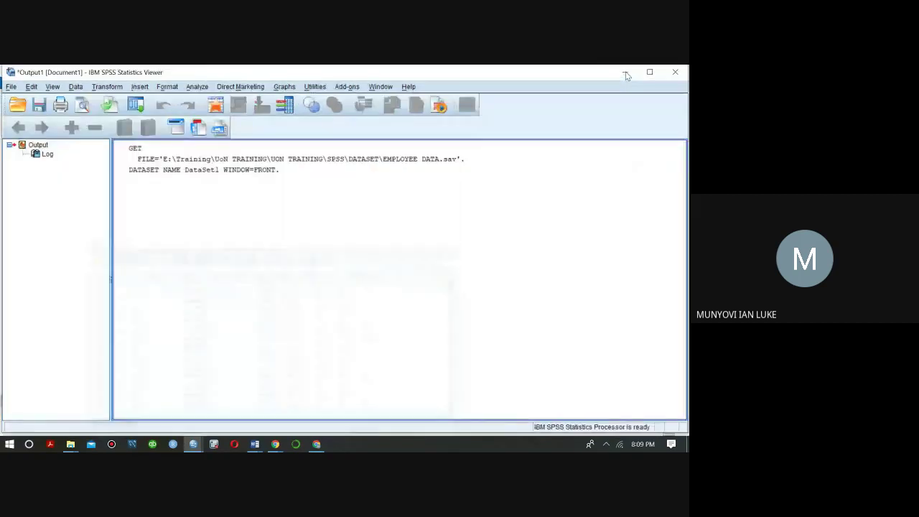
pyautogui.click(626, 73)
pyautogui.click(626, 72)
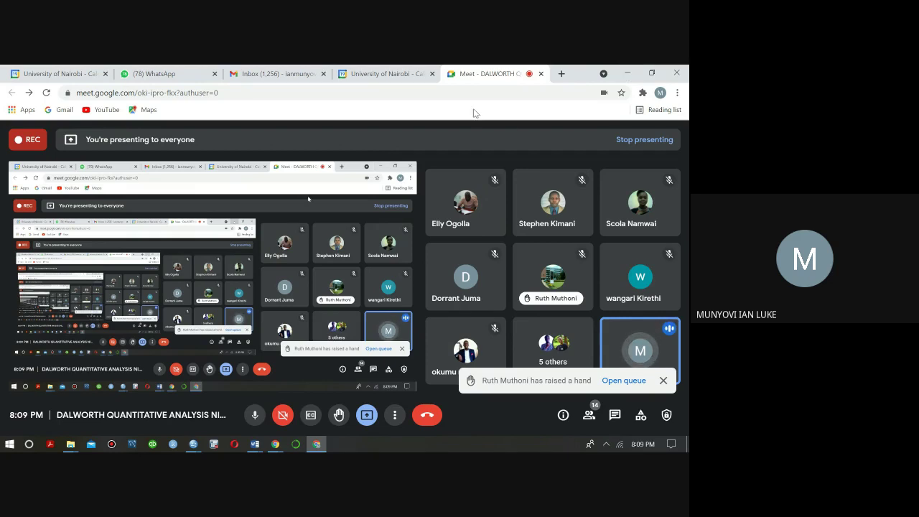
pyautogui.moveTo(192, 445)
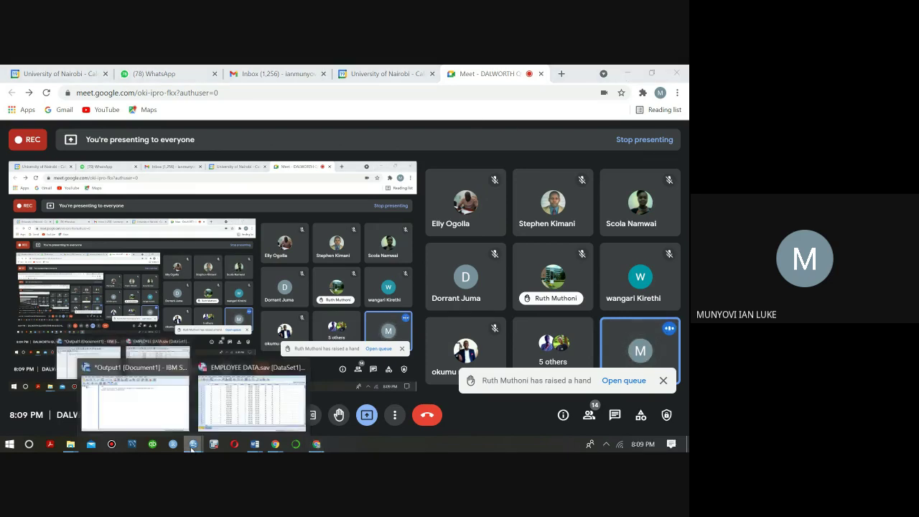
pyautogui.click(257, 418)
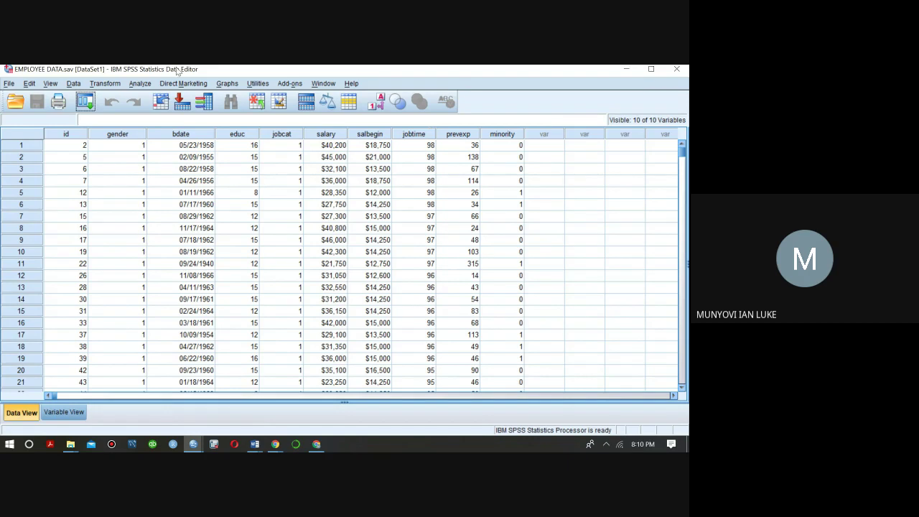
# Step: Start a Frequencies analysis and add Gender as its first variable
pyautogui.click(143, 84)
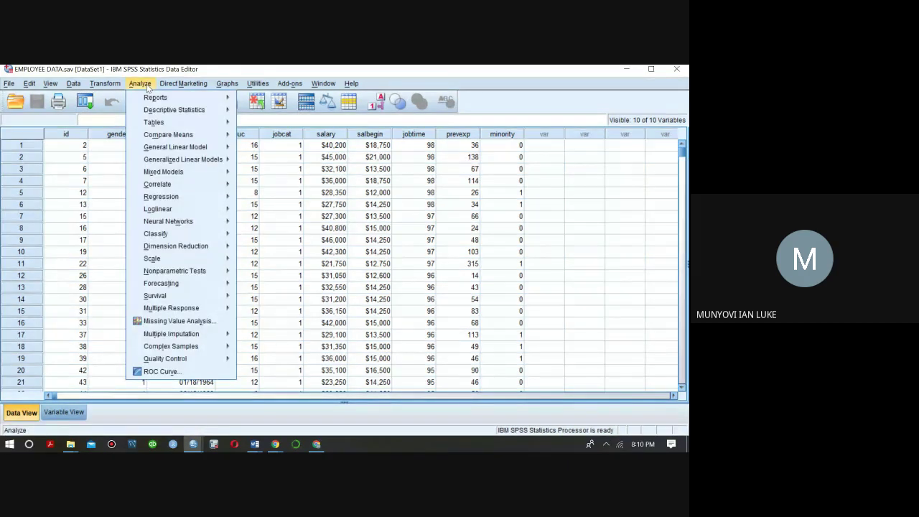
pyautogui.moveTo(152, 111)
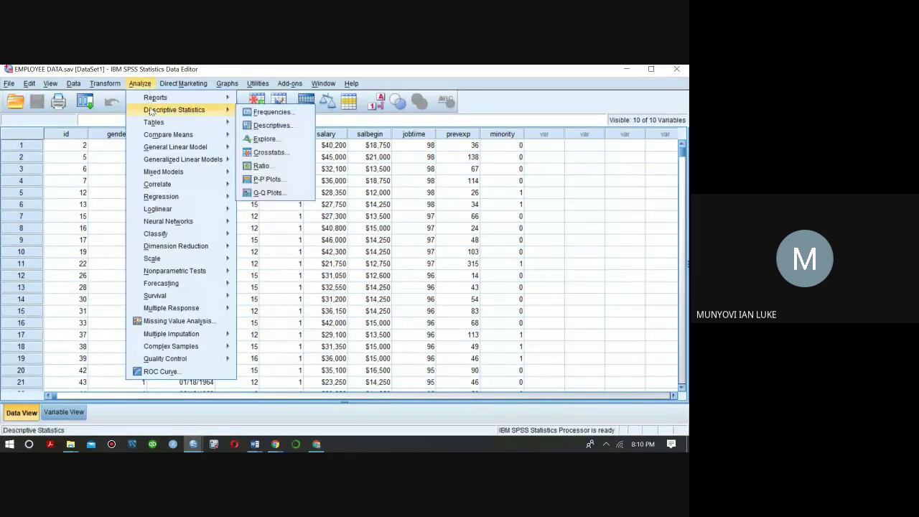
pyautogui.click(266, 113)
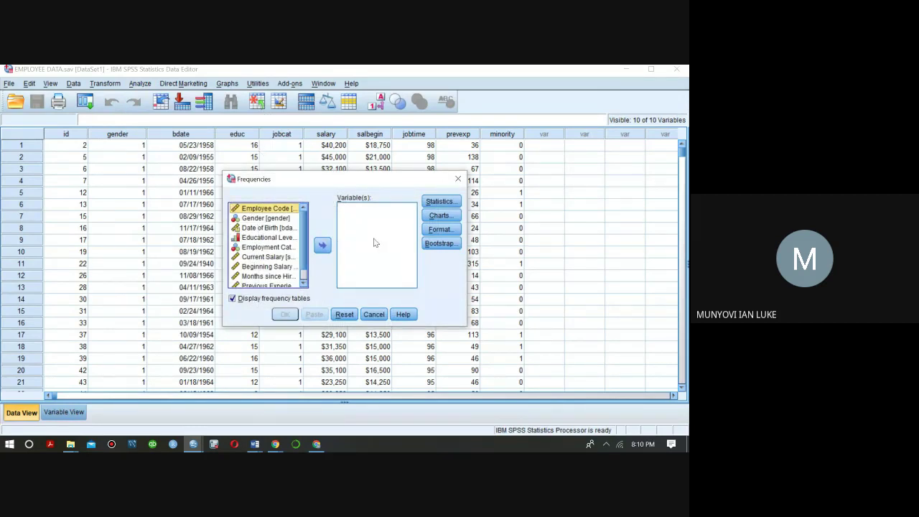
pyautogui.click(268, 217)
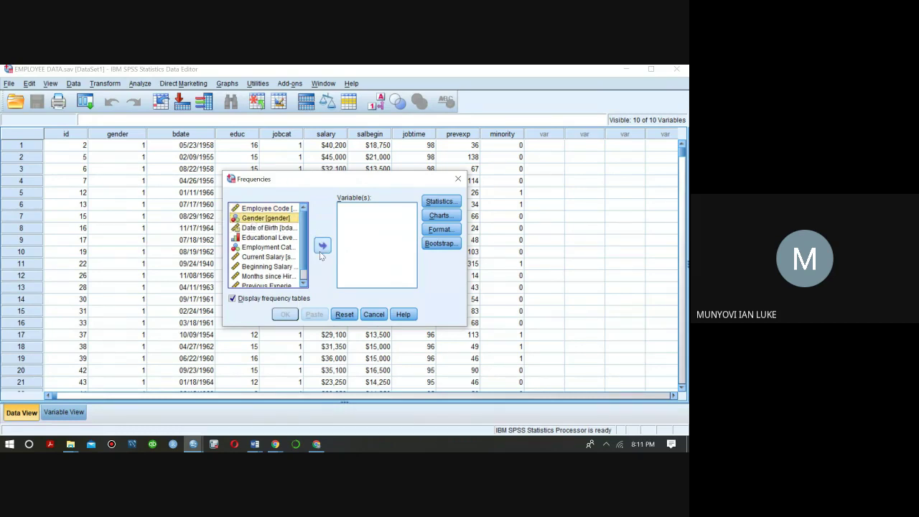
pyautogui.click(322, 246)
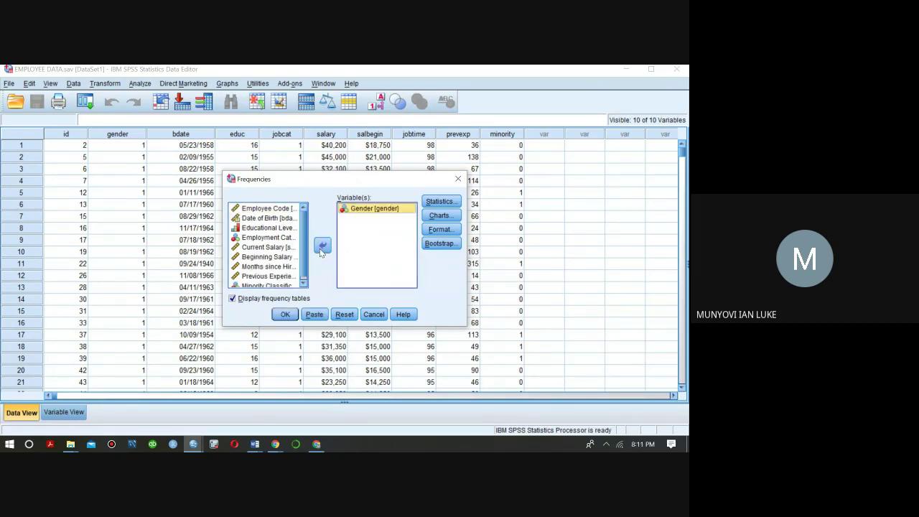
pyautogui.click(266, 228)
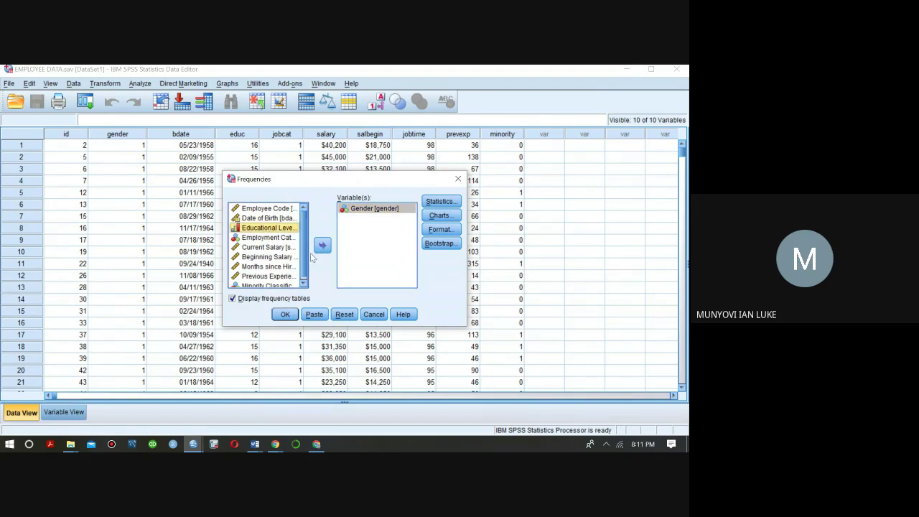
pyautogui.click(323, 245)
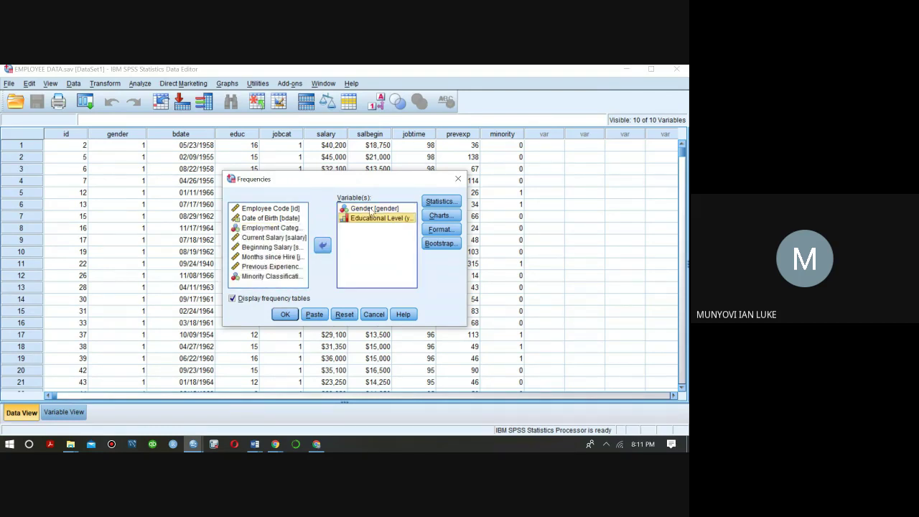
pyautogui.click(328, 247)
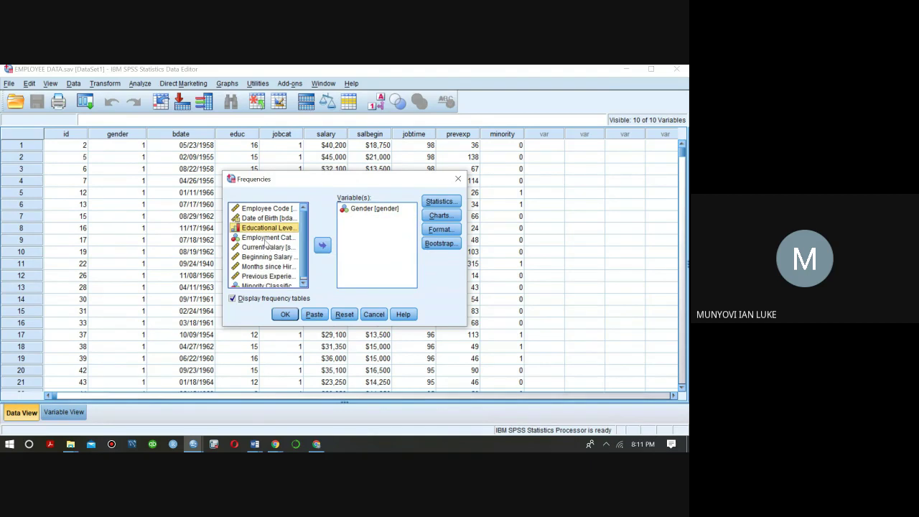
# Step: Add Employment Category and Minority Classification to the Frequencies variables and generate the frequency tables
pyautogui.click(267, 238)
pyautogui.click(324, 245)
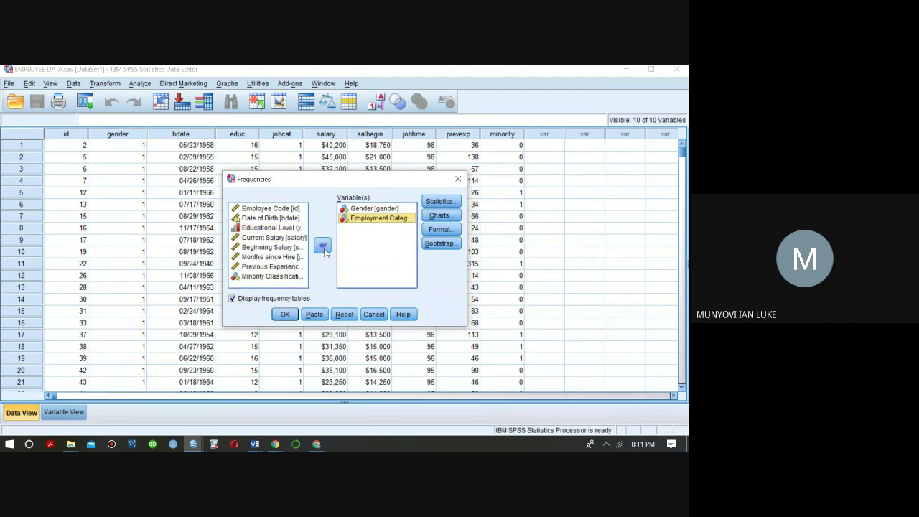
pyautogui.click(257, 277)
pyautogui.click(322, 248)
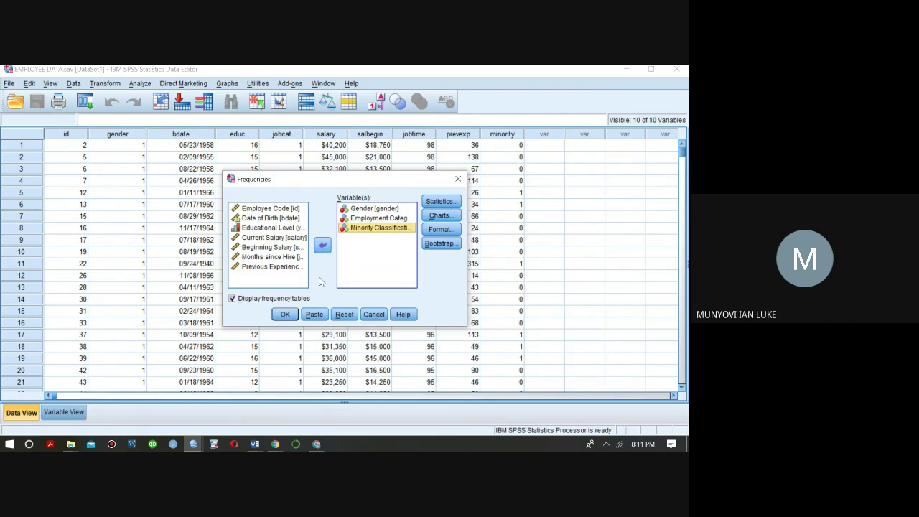
pyautogui.click(289, 318)
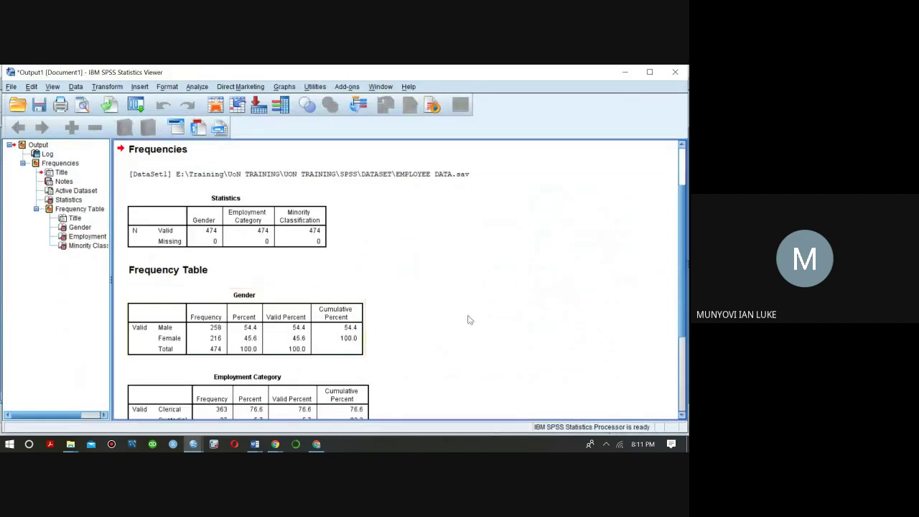
pyautogui.scroll(-2, 683, 314)
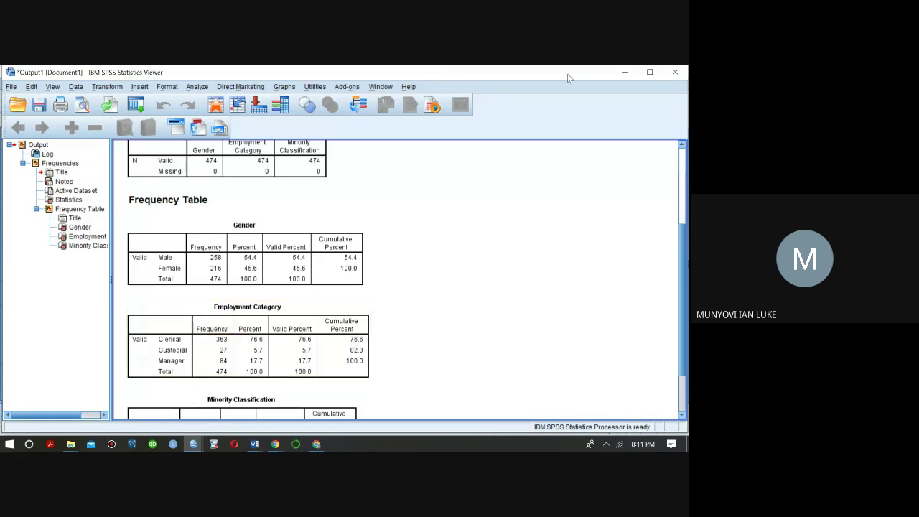
# Step: Return to the dataset and run a Descriptives analysis on Current Salary, then view its statistics table
pyautogui.click(622, 72)
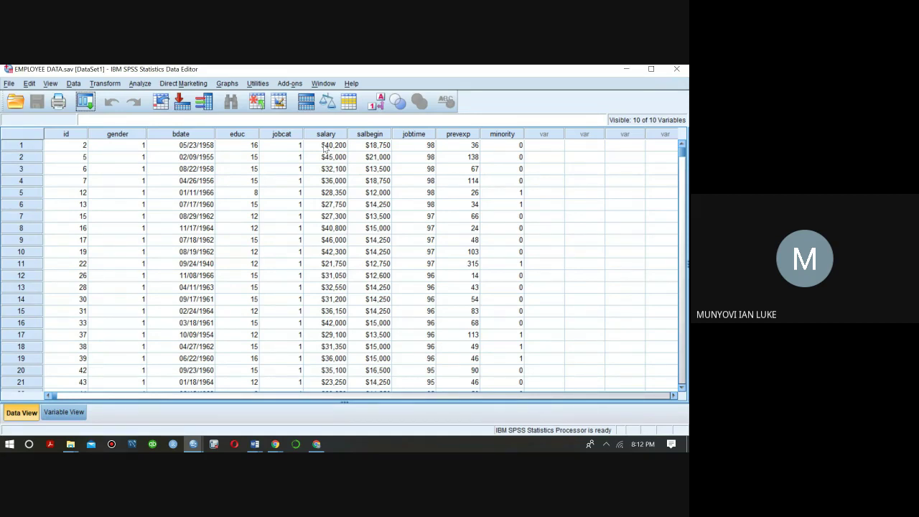
pyautogui.click(147, 86)
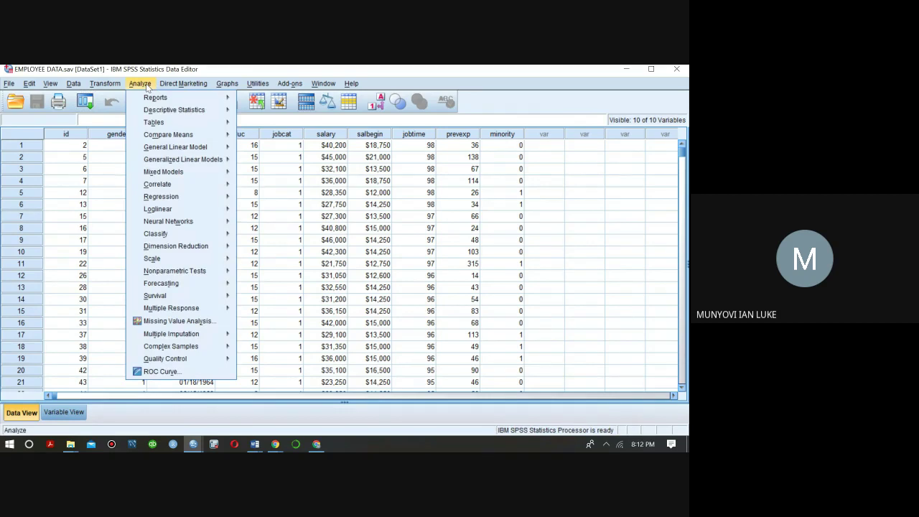
pyautogui.moveTo(151, 114)
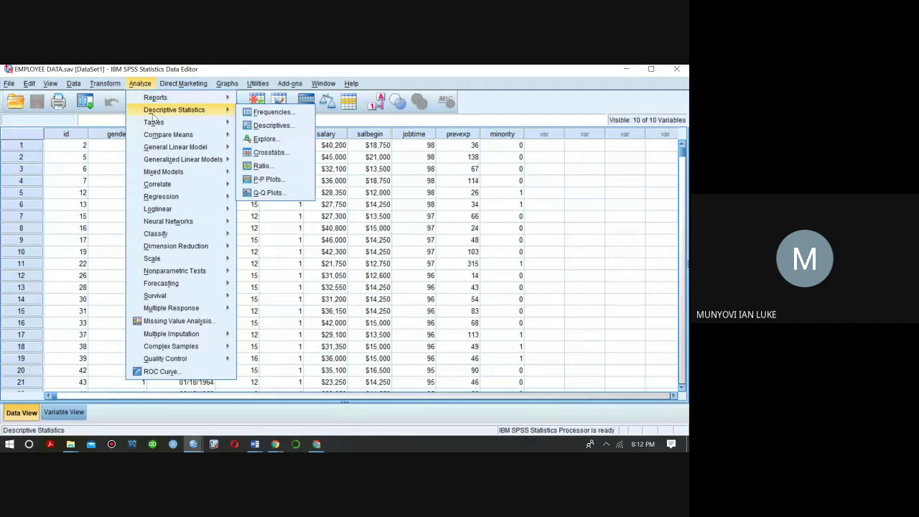
pyautogui.click(271, 125)
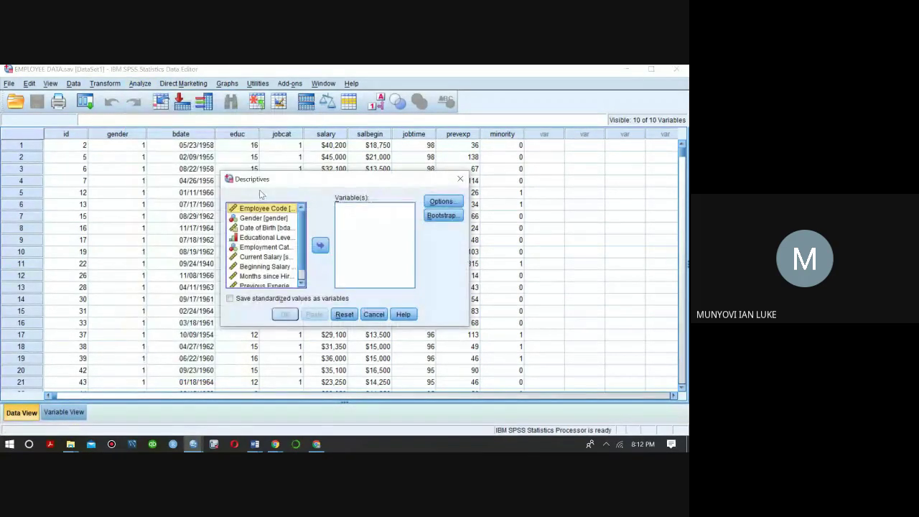
pyautogui.click(258, 248)
pyautogui.click(255, 257)
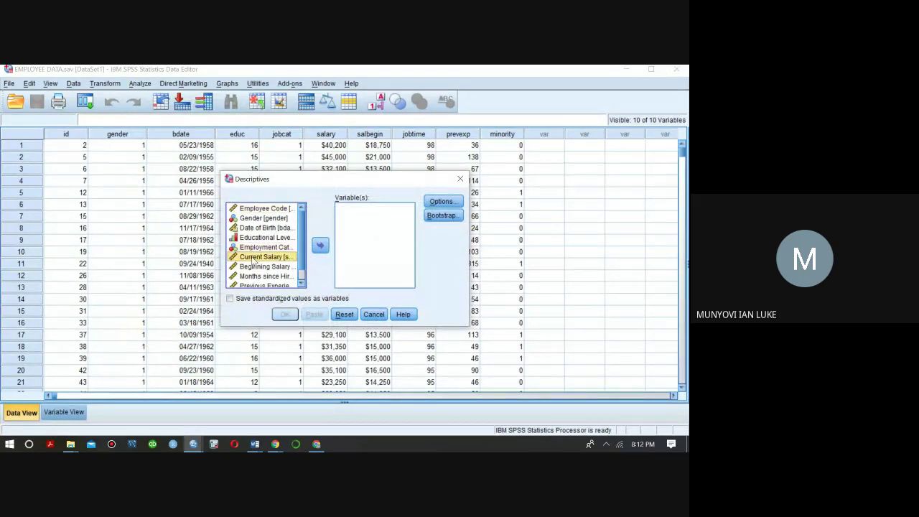
pyautogui.click(321, 247)
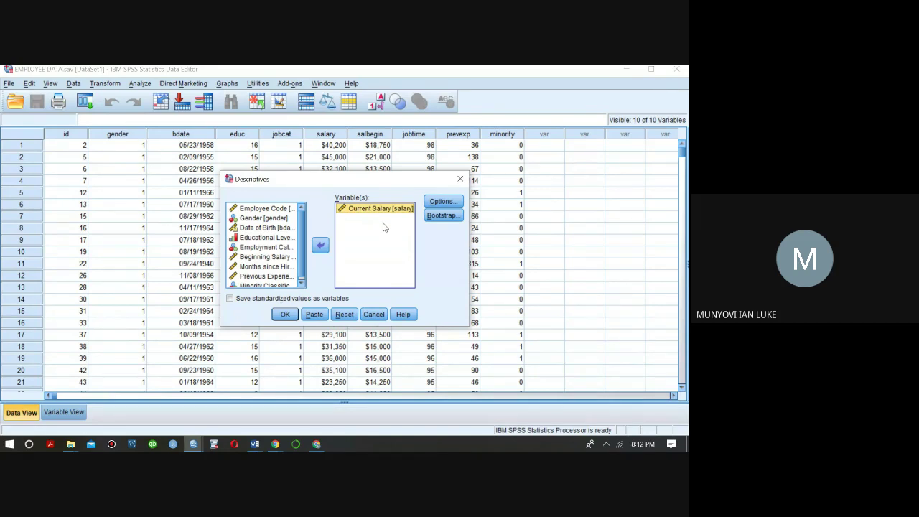
pyautogui.click(285, 317)
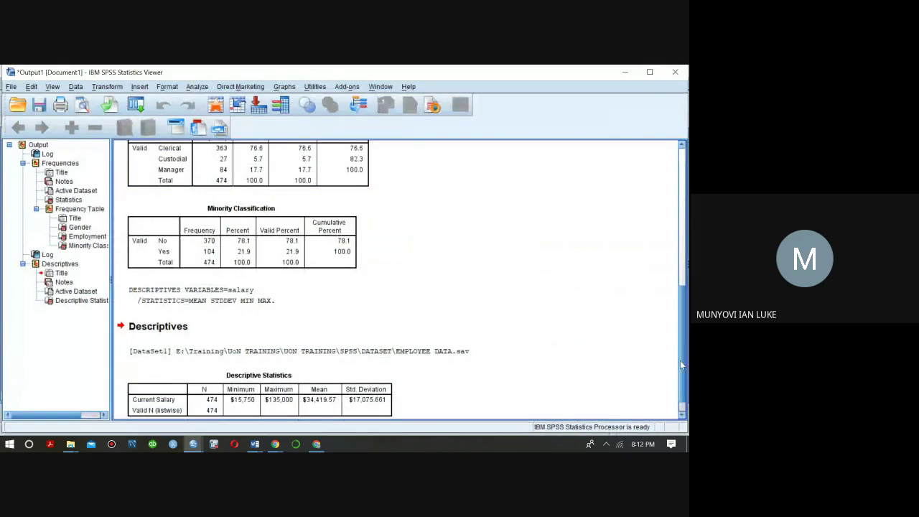
pyautogui.scroll(-1, 680, 360)
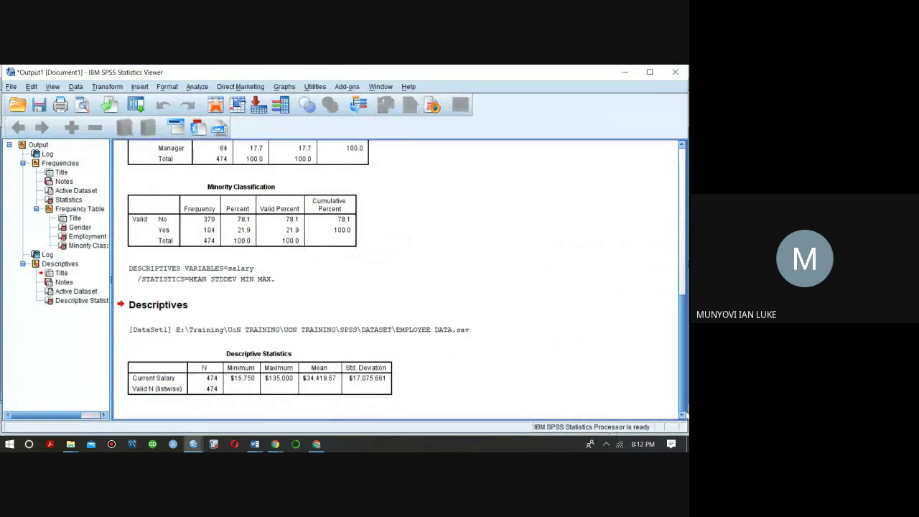
pyautogui.click(315, 372)
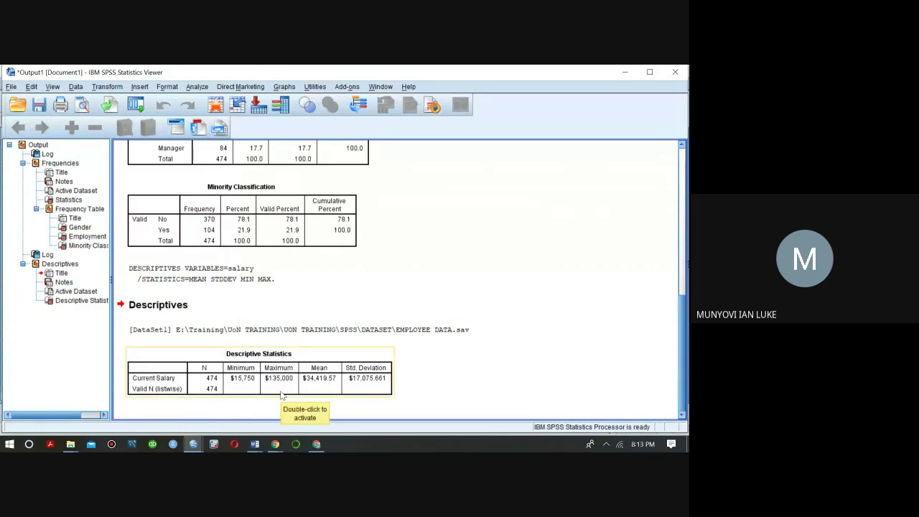
# Step: Return to the EMPLOYEE DATA dataset and start a Select Cases operation based on an If condition
pyautogui.click(625, 72)
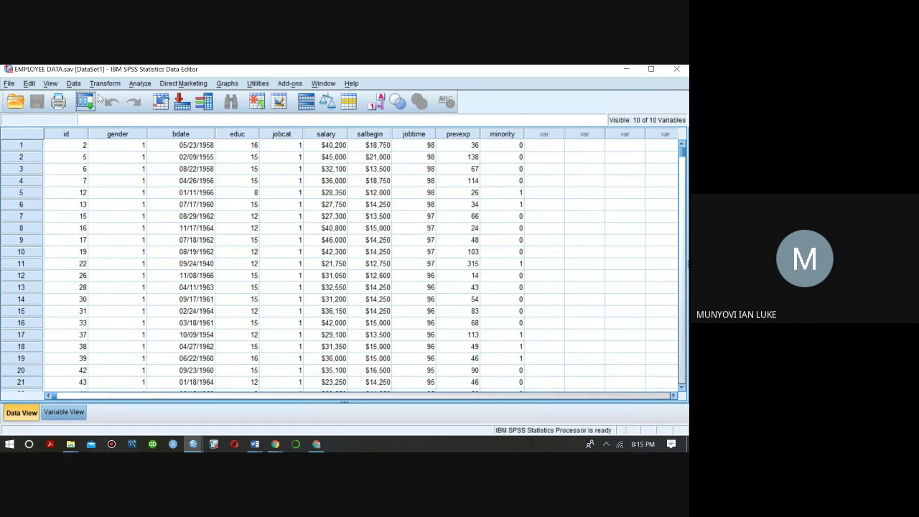
pyautogui.click(74, 84)
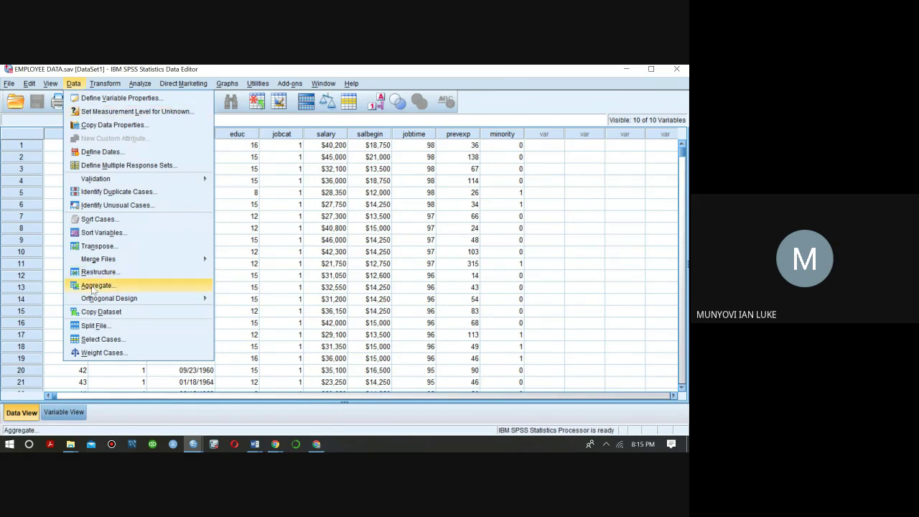
pyautogui.click(91, 342)
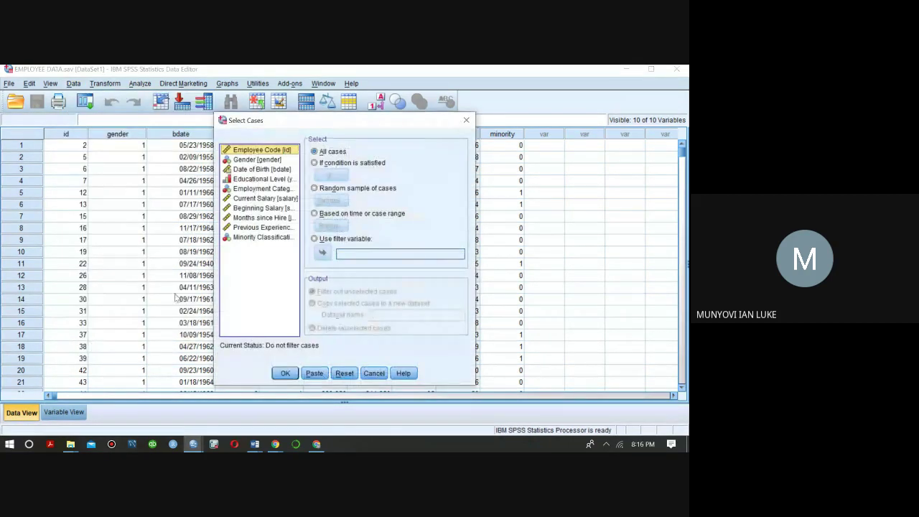
pyautogui.click(315, 167)
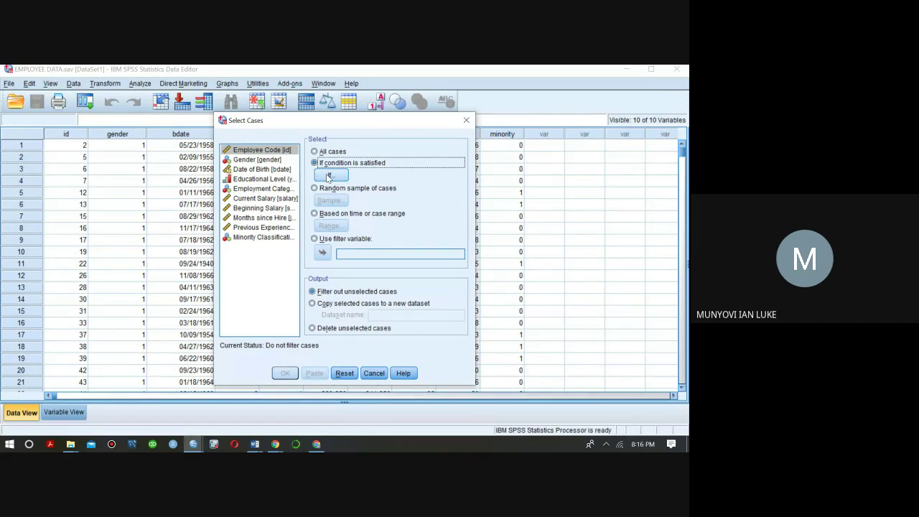
pyautogui.click(326, 174)
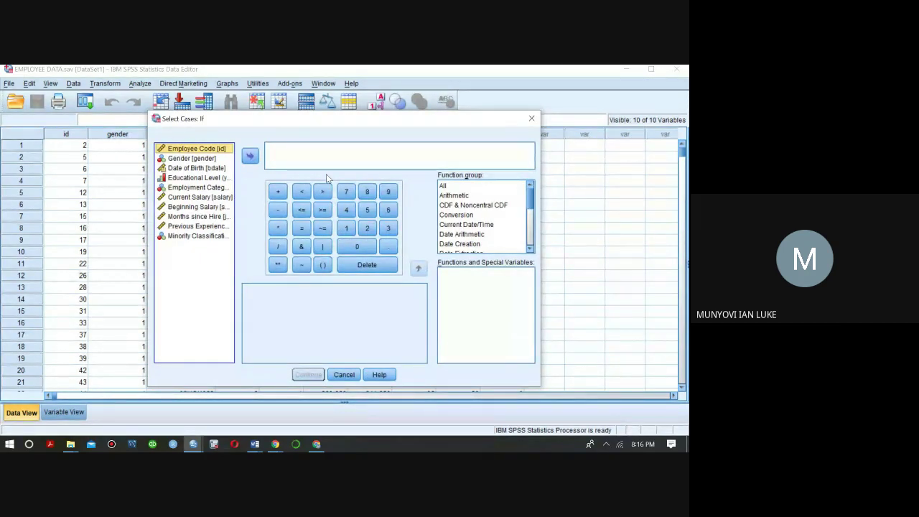
# Step: Define the selection condition as gender = 2 and apply it, filtering out the unselected cases
pyautogui.click(203, 163)
pyautogui.click(251, 155)
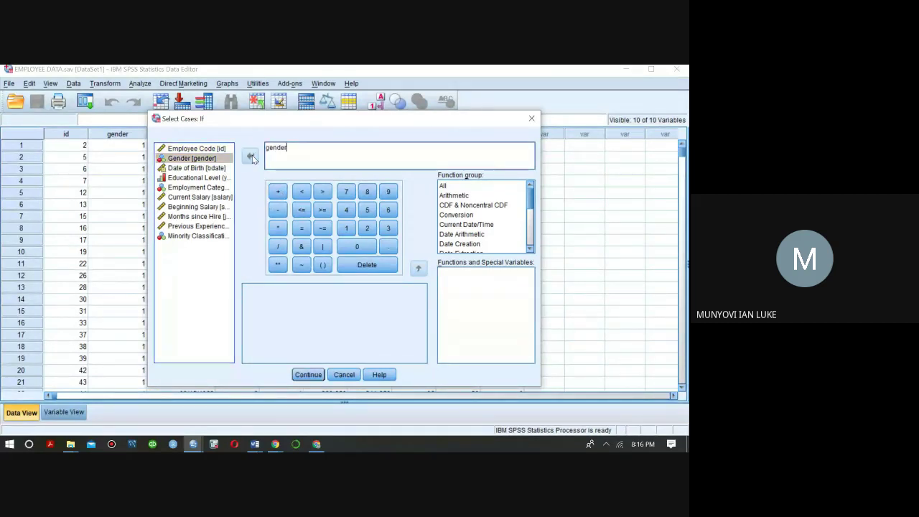
pyautogui.click(301, 228)
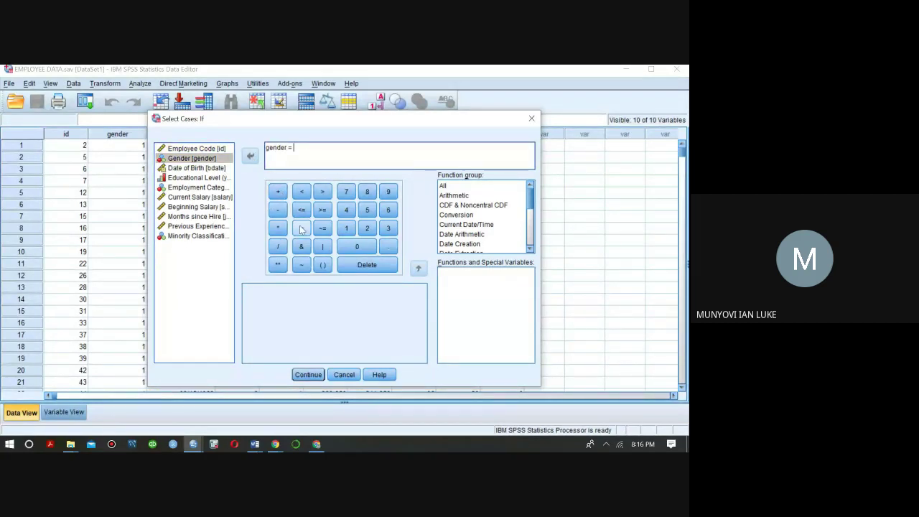
pyautogui.click(367, 228)
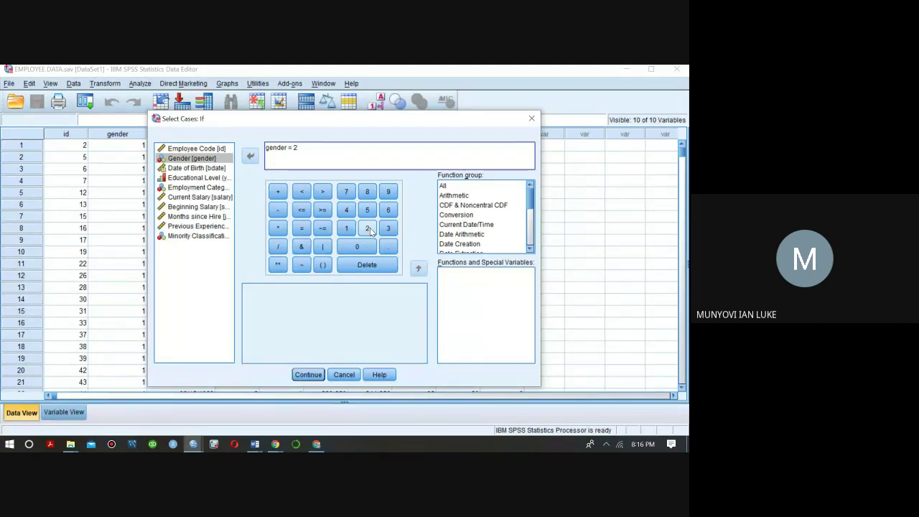
pyautogui.click(308, 374)
pyautogui.click(288, 372)
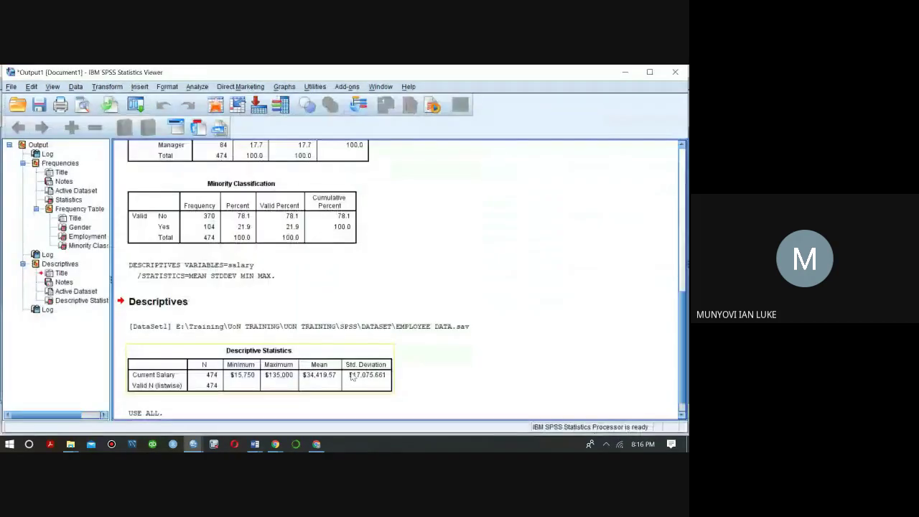
# Step: Return to the dataset, show value labels, and rerun Descriptives on Current Salary for the filtered cases
pyautogui.click(625, 72)
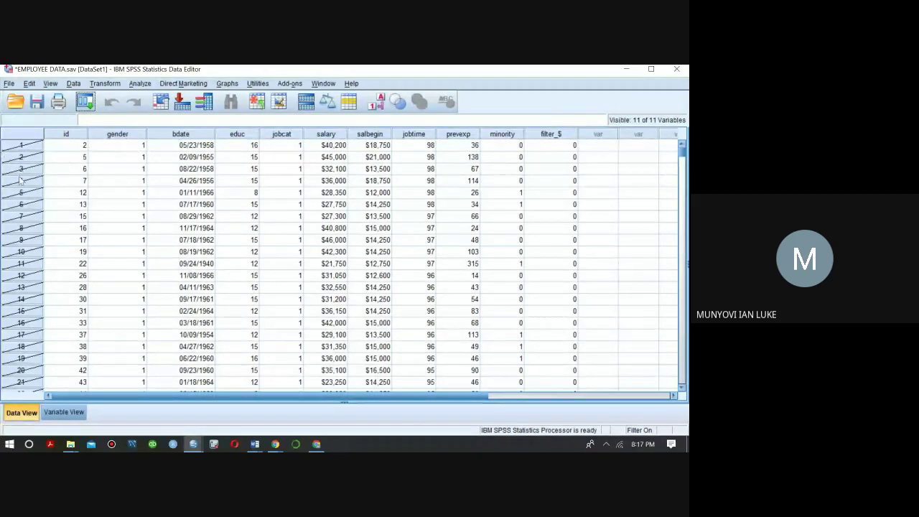
pyautogui.click(376, 102)
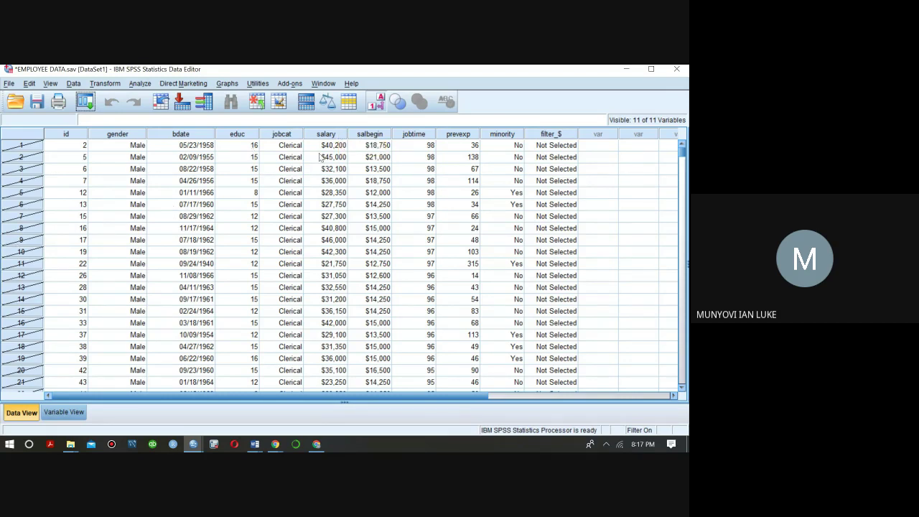
pyautogui.click(141, 84)
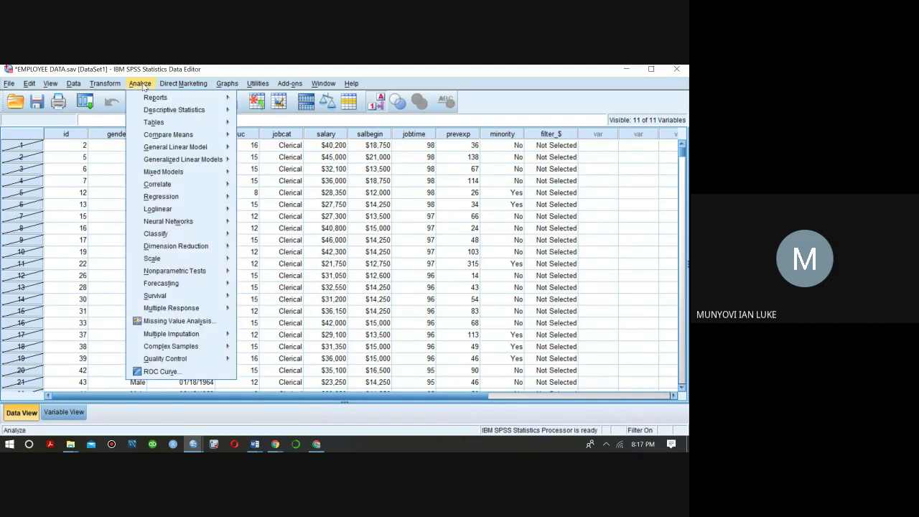
pyautogui.moveTo(152, 111)
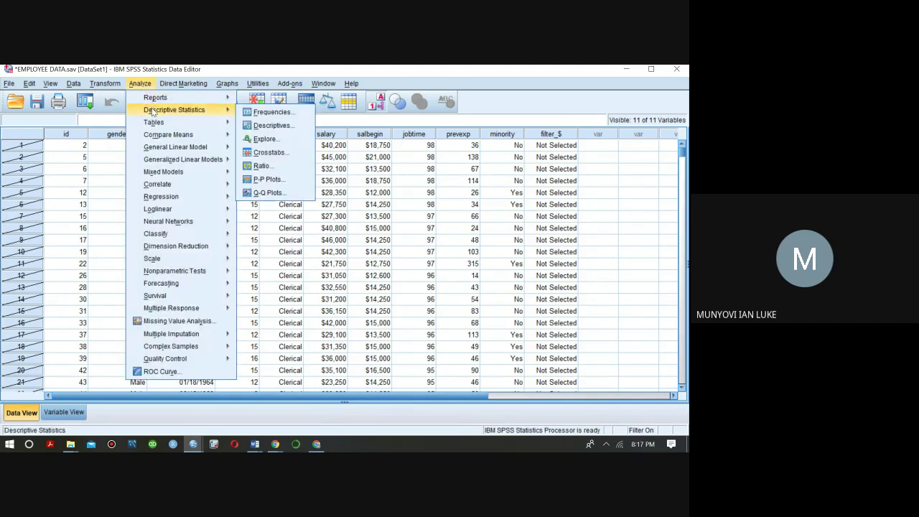
pyautogui.click(271, 125)
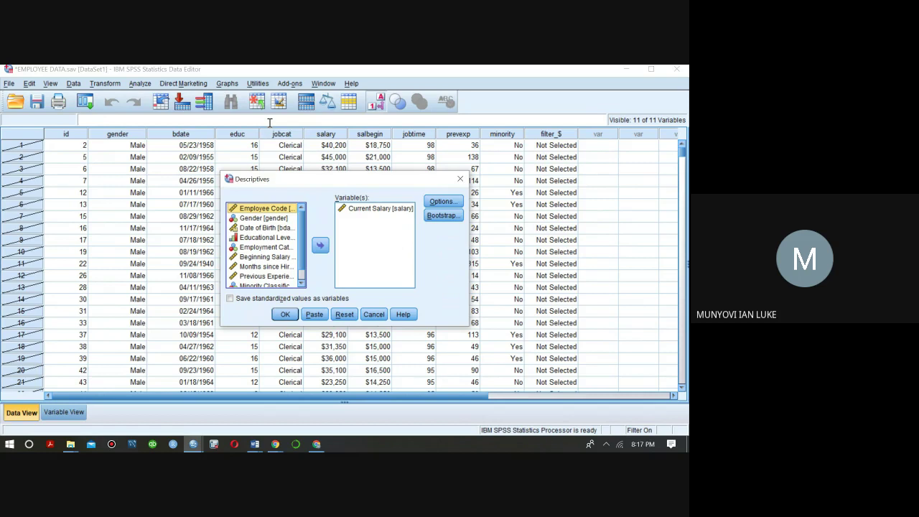
pyautogui.click(285, 314)
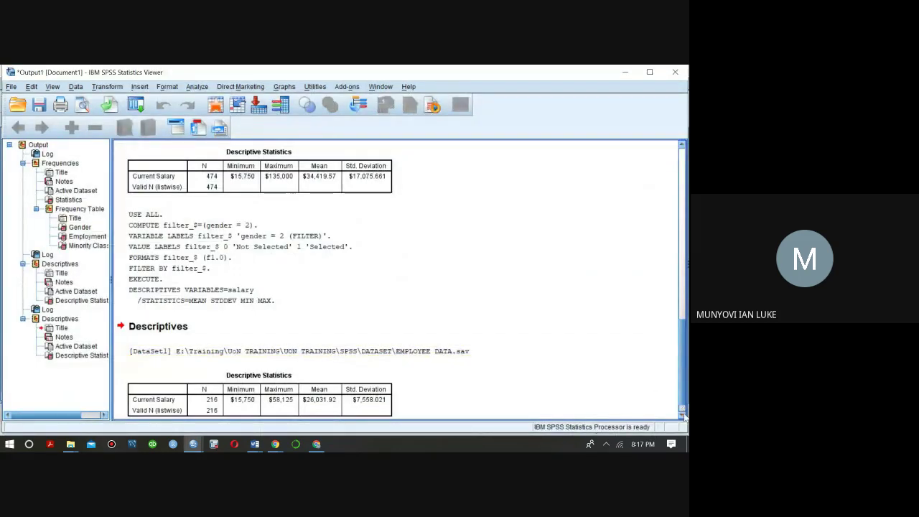
pyautogui.click(683, 415)
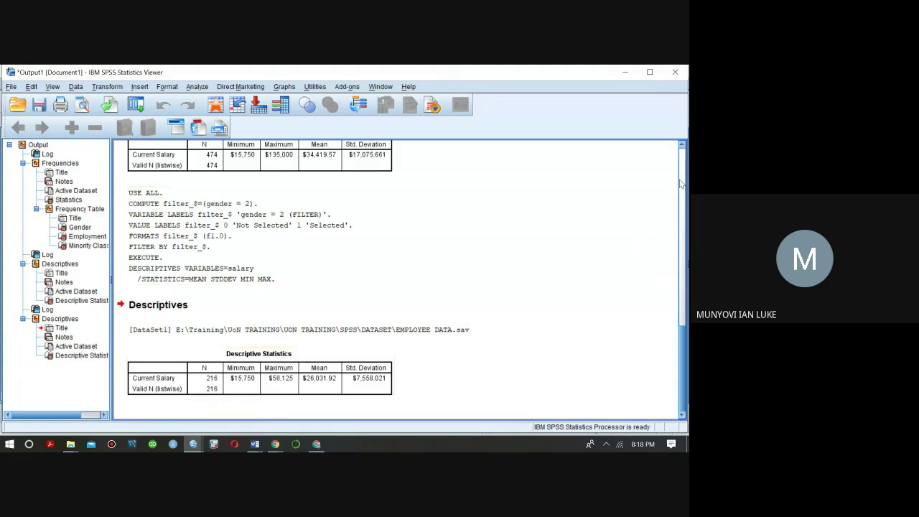
# Step: Remove the syntax log between the two Descriptives outputs and return to the dataset
pyautogui.rightClick(265, 269)
pyautogui.click(279, 276)
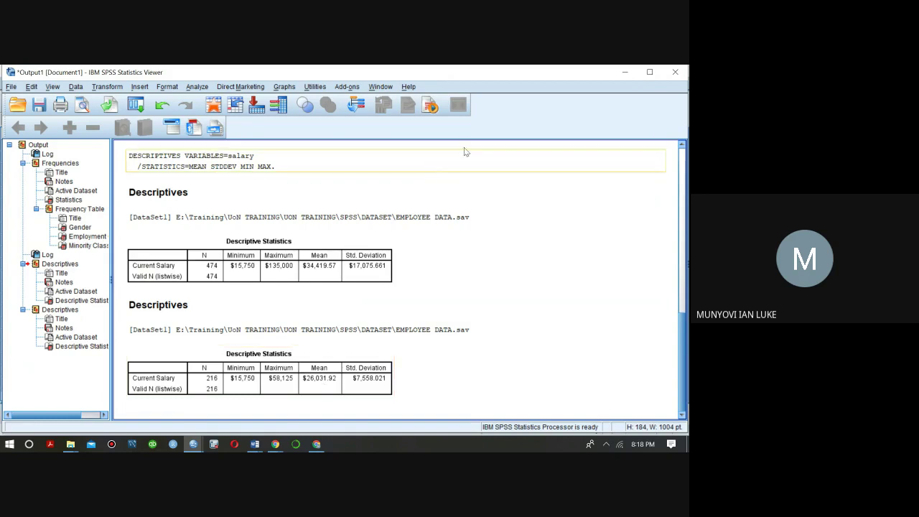
pyautogui.click(626, 72)
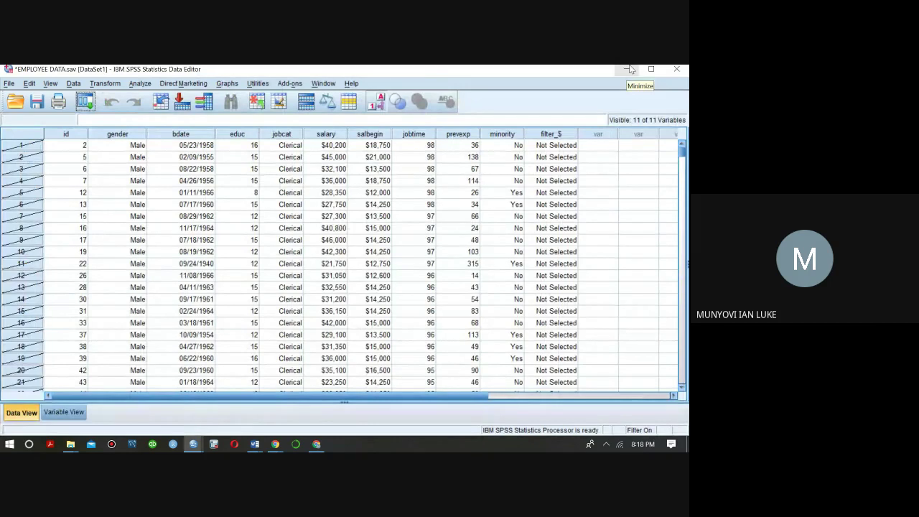
# Step: Switch to the Google Meet call, dismiss the raised-hand notification, and return to the EMPLOYEE DATA data editor in SPSS Statistics
pyautogui.click(630, 70)
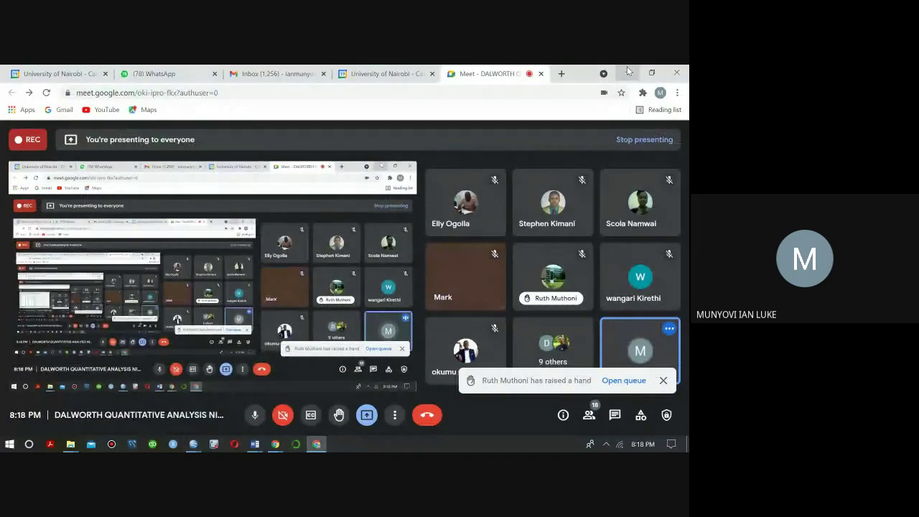
pyautogui.click(663, 380)
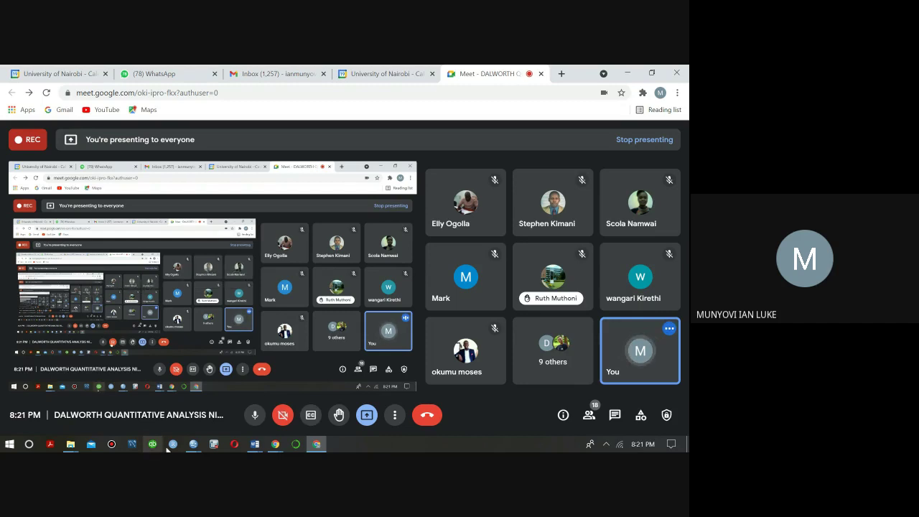
pyautogui.moveTo(193, 444)
pyautogui.click(252, 400)
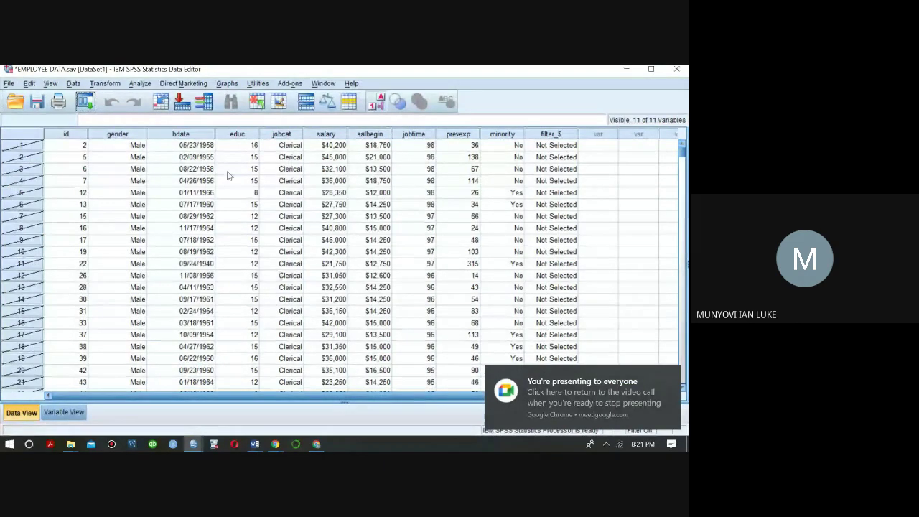
# Step: Change the Select Cases condition to gender = 1, apply the filter, and return to the dataset
pyautogui.click(75, 84)
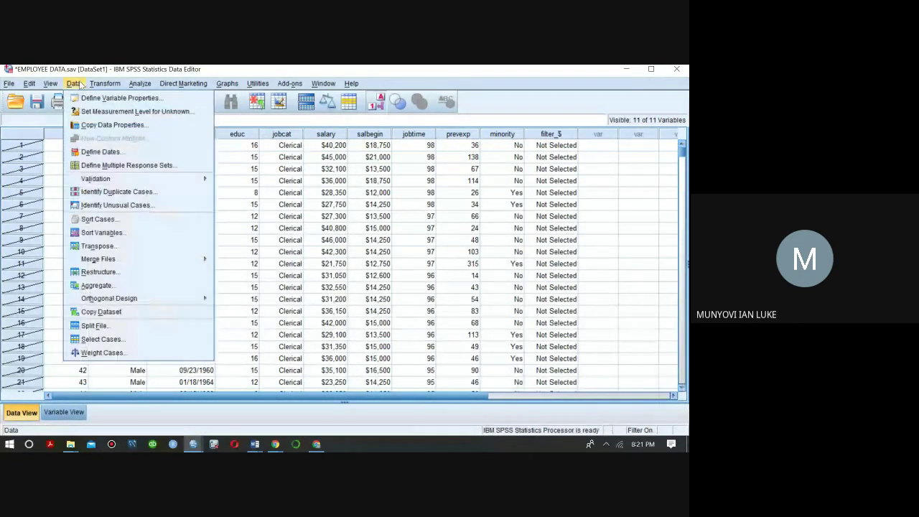
pyautogui.click(101, 339)
pyautogui.click(330, 175)
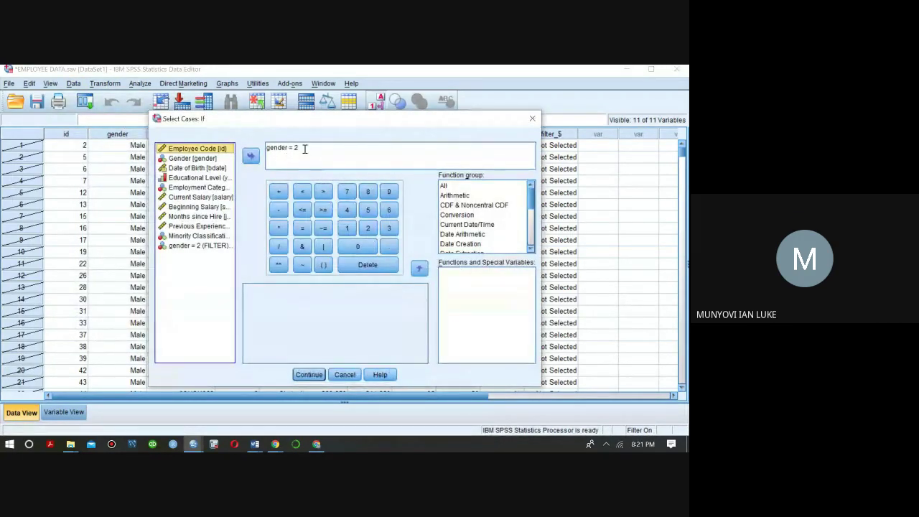
pyautogui.click(305, 149)
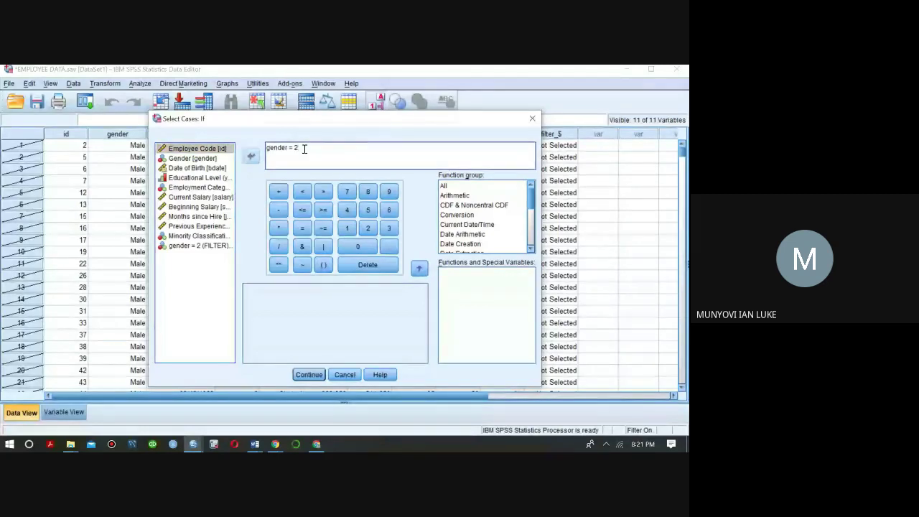
pyautogui.press('BackSpace')
pyautogui.click(348, 230)
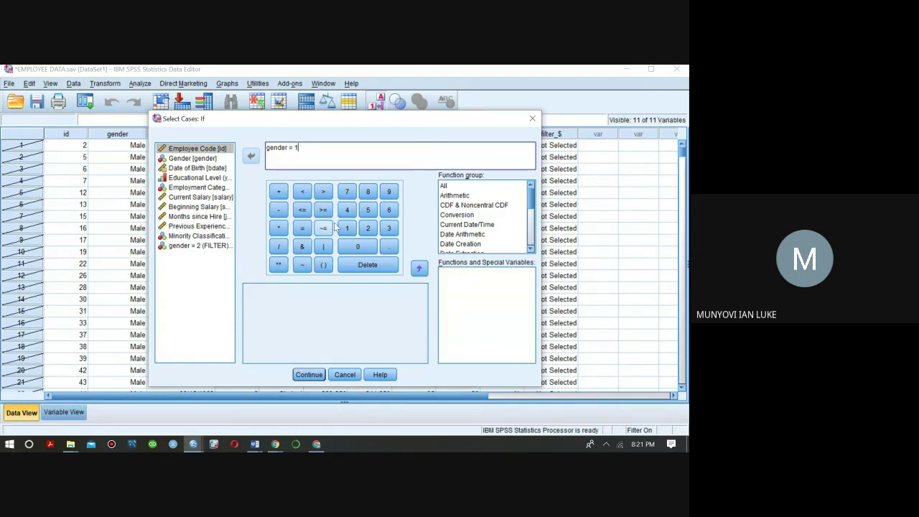
pyautogui.click(310, 376)
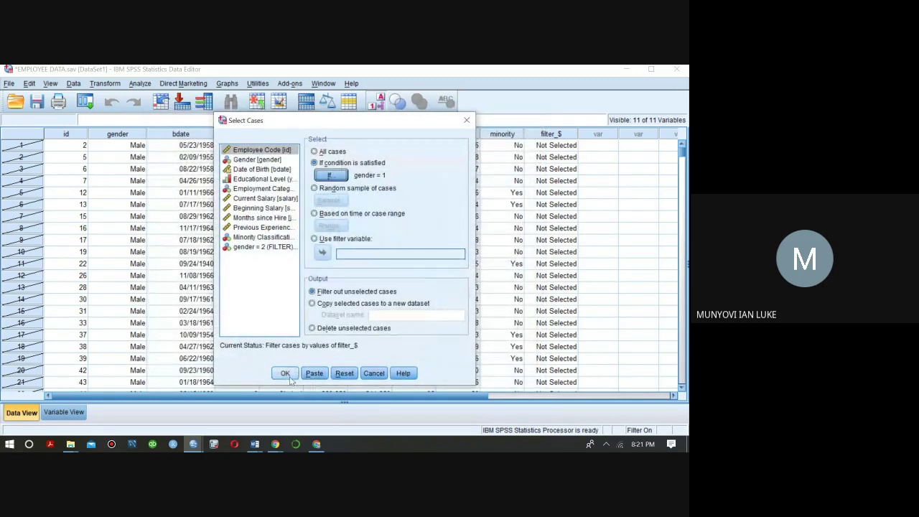
pyautogui.click(286, 372)
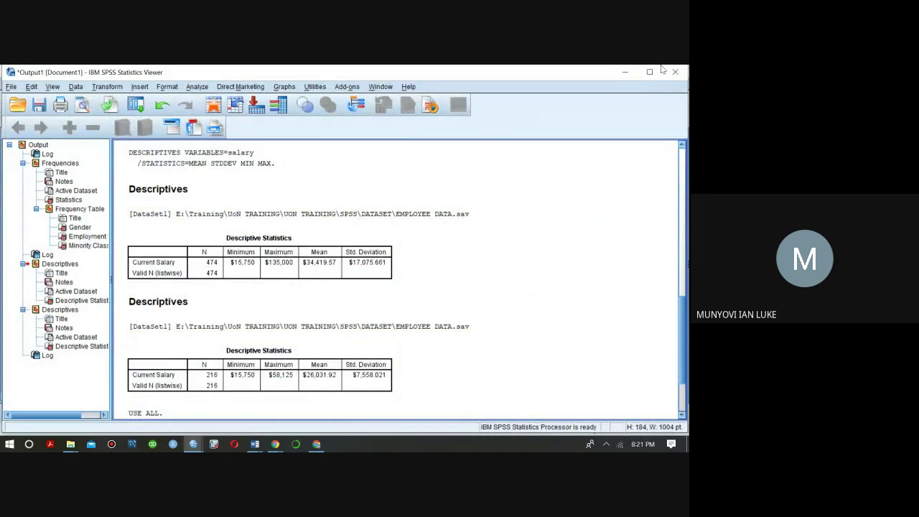
pyautogui.click(625, 72)
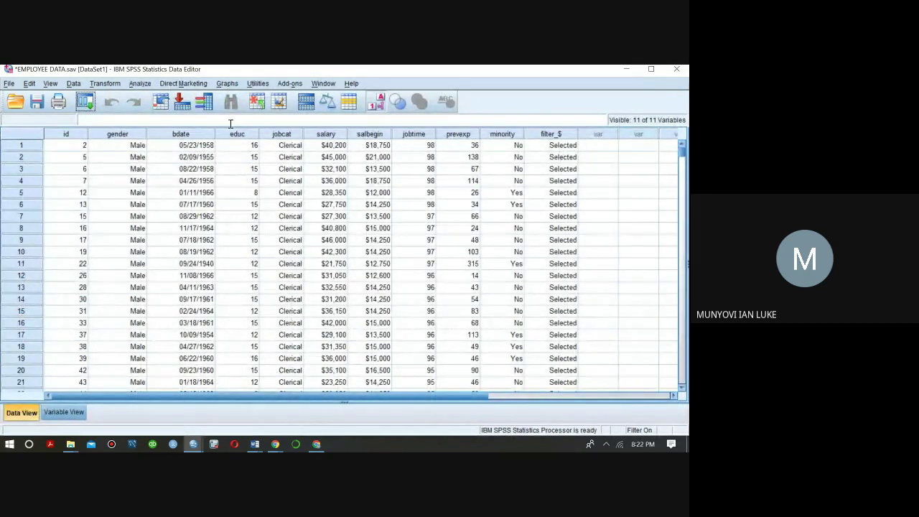
# Step: Display numeric codes instead of value labels and reset Select Cases to all cases, checking the output log before returning to the dataset
pyautogui.click(377, 101)
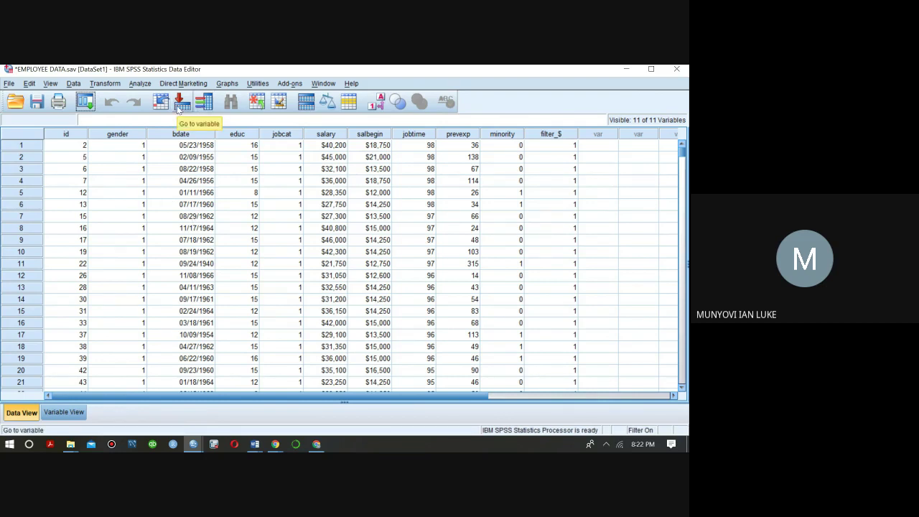
pyautogui.click(74, 83)
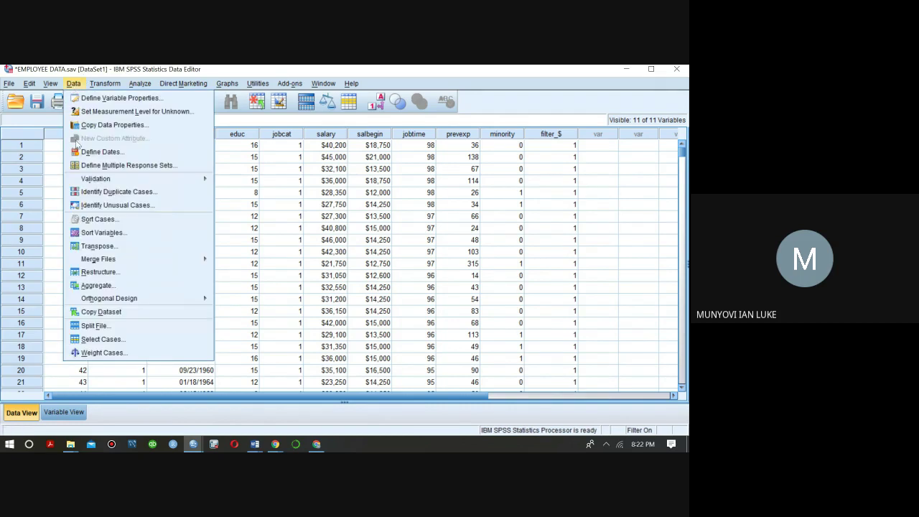
pyautogui.click(100, 339)
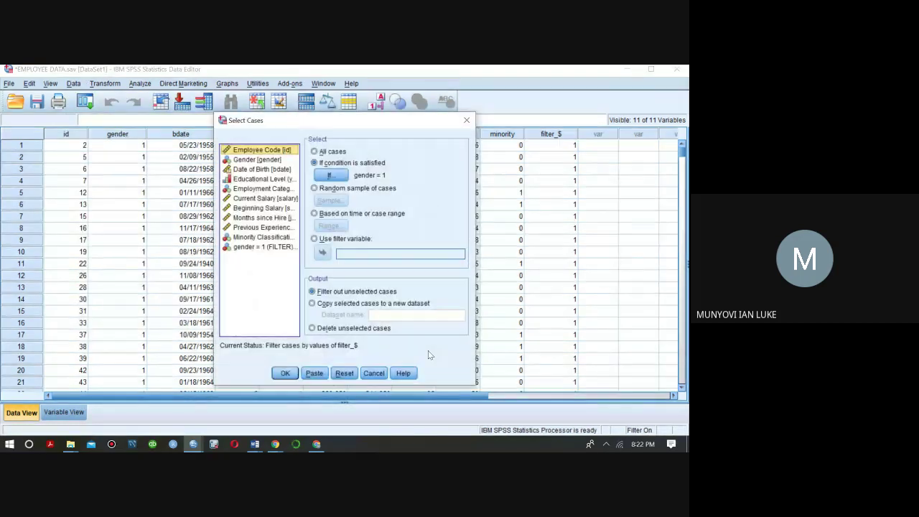
pyautogui.click(344, 374)
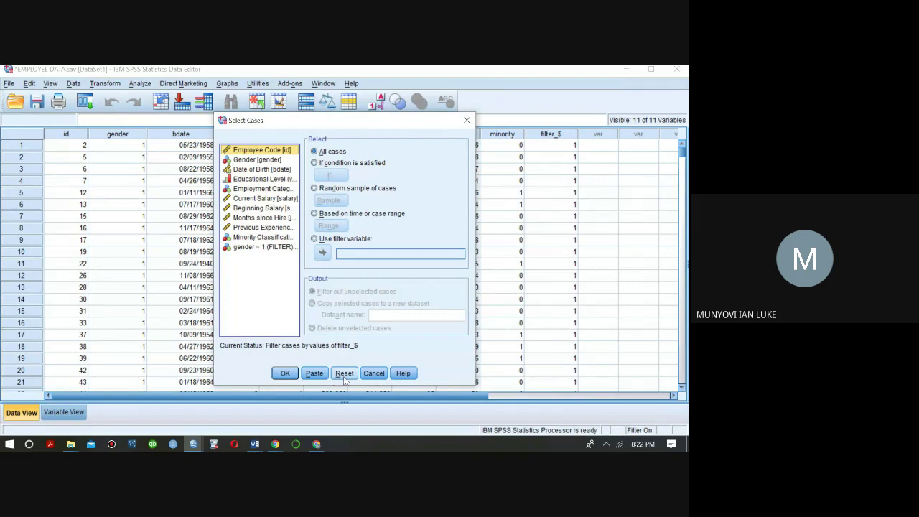
pyautogui.click(291, 374)
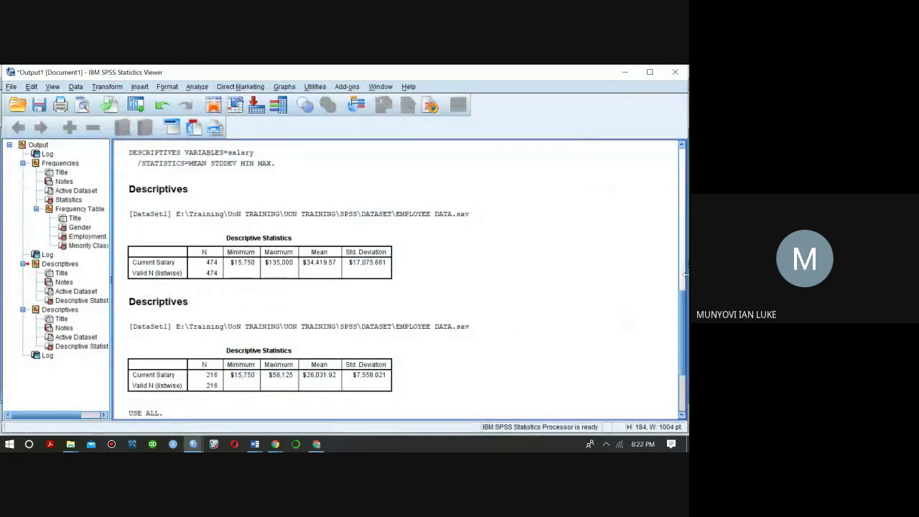
pyautogui.moveTo(682, 326); pyautogui.dragTo(687, 363)
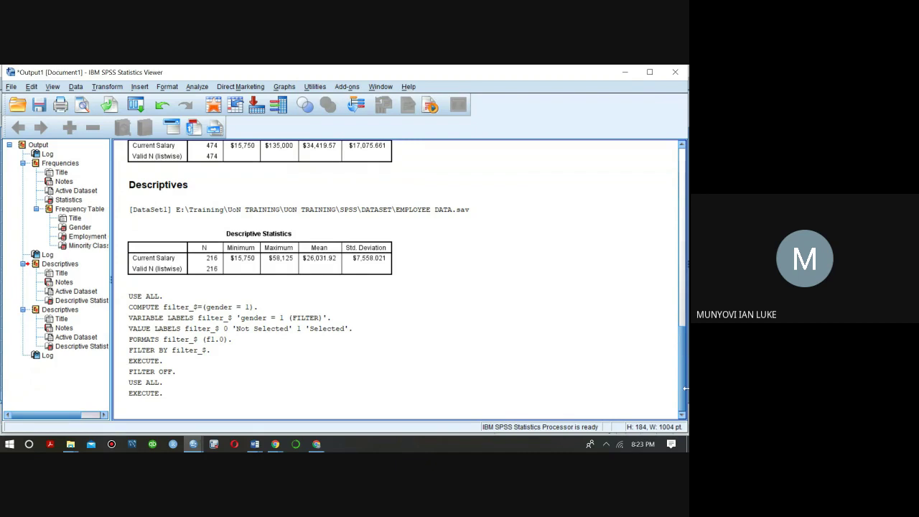
pyautogui.click(626, 72)
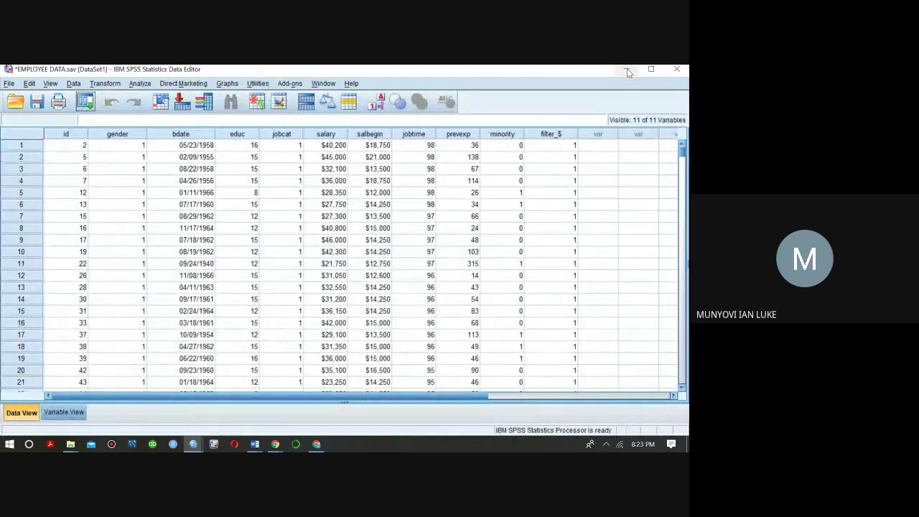
# Step: Leave the data editor and bring up the Output1 viewer in SPSS Statistics to check the latest syntax log
pyautogui.click(627, 70)
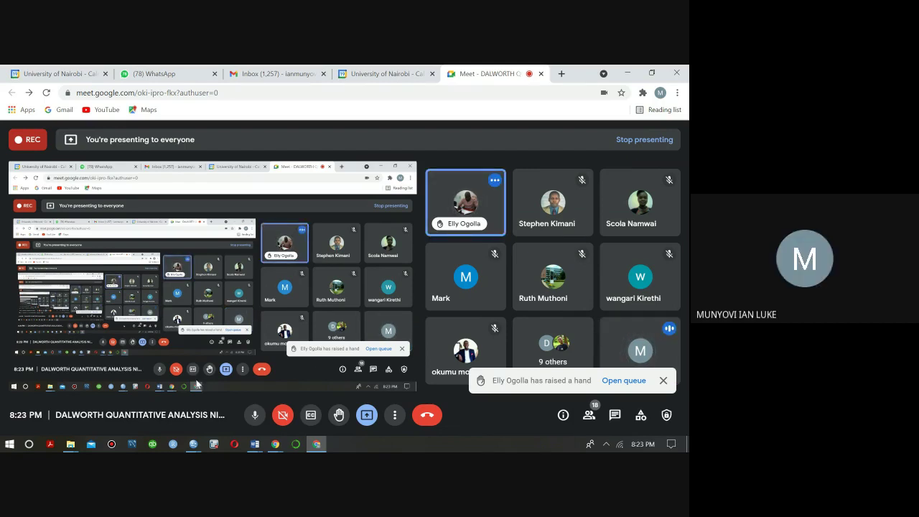
pyautogui.click(194, 444)
pyautogui.click(135, 403)
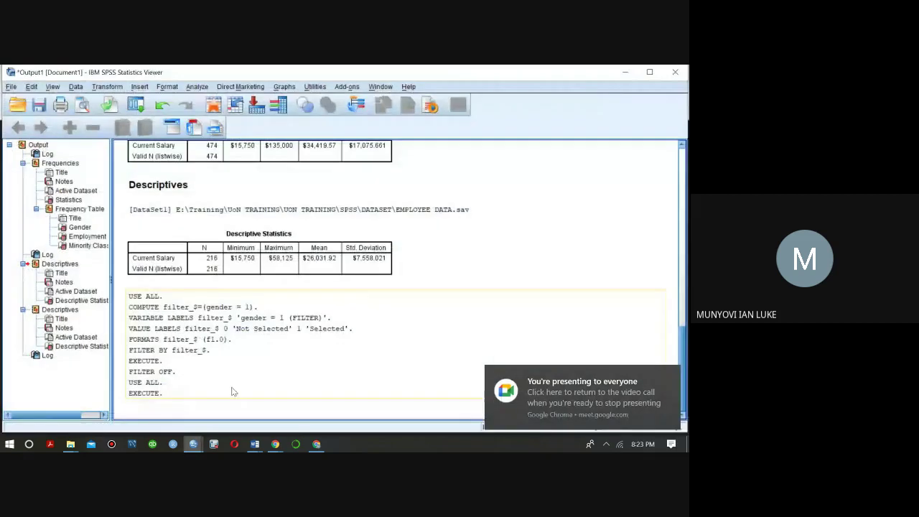
# Step: Select cases satisfying the condition gender = 1, filtering out the unselected cases
pyautogui.click(77, 88)
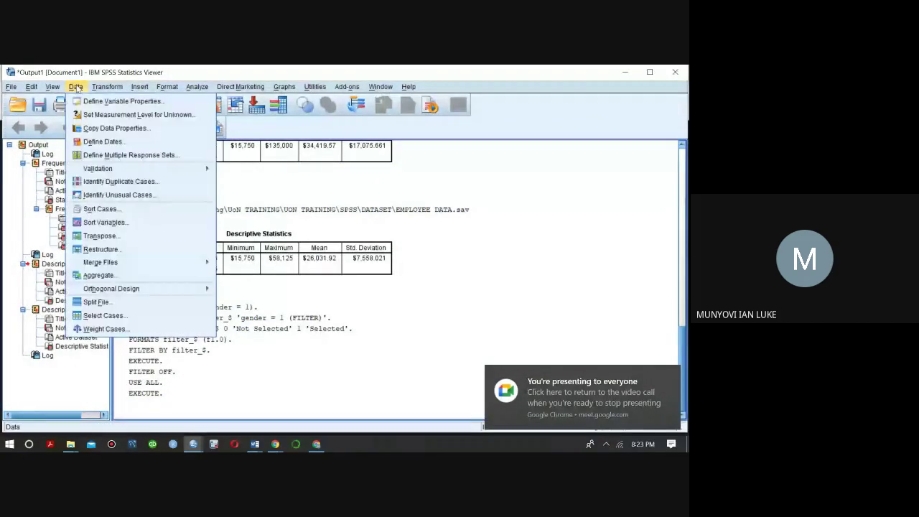
pyautogui.click(108, 321)
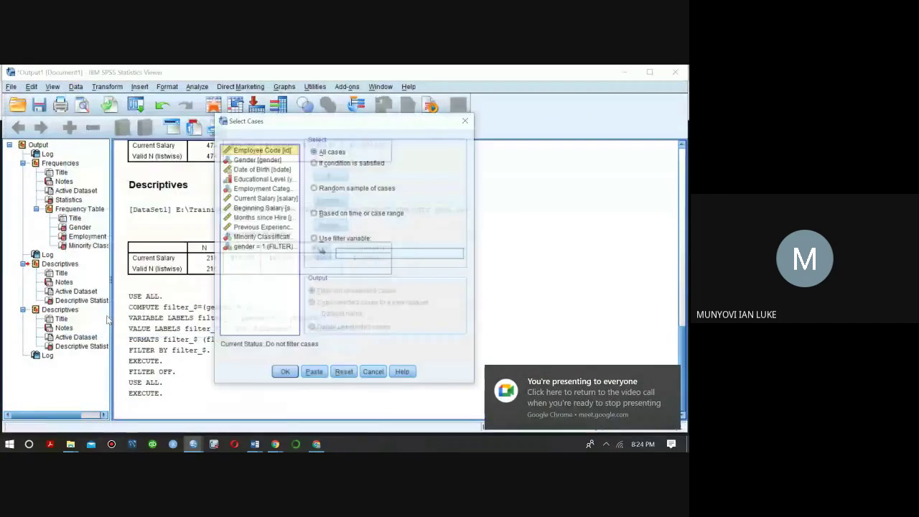
pyautogui.click(316, 163)
pyautogui.click(329, 175)
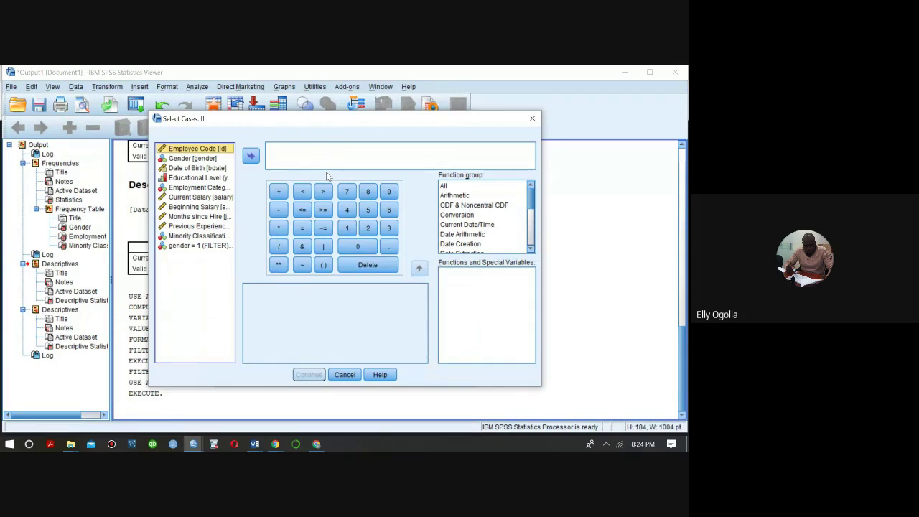
pyautogui.press('Down')
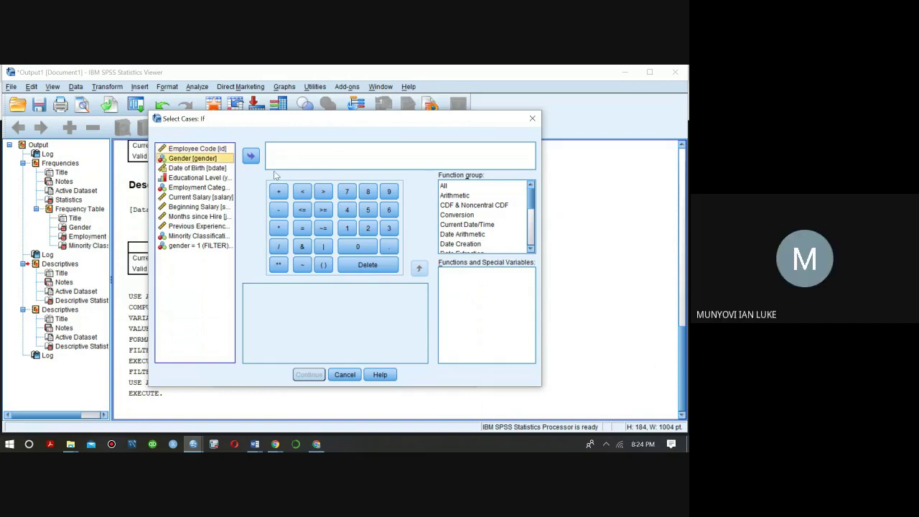
pyautogui.click(252, 156)
pyautogui.click(302, 228)
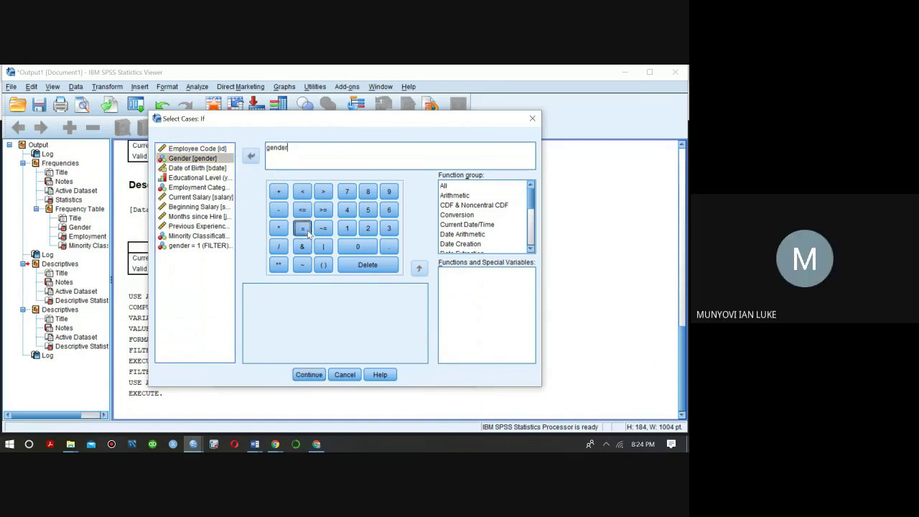
pyautogui.click(351, 232)
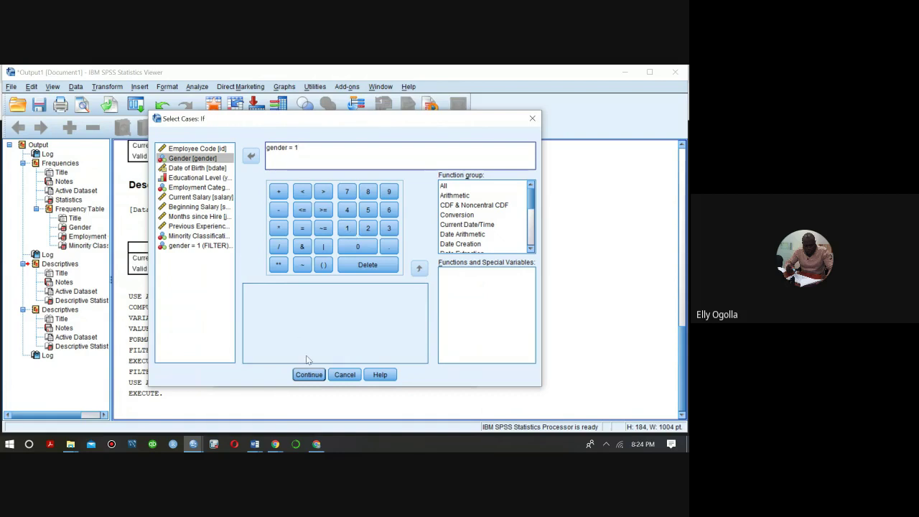
pyautogui.click(307, 375)
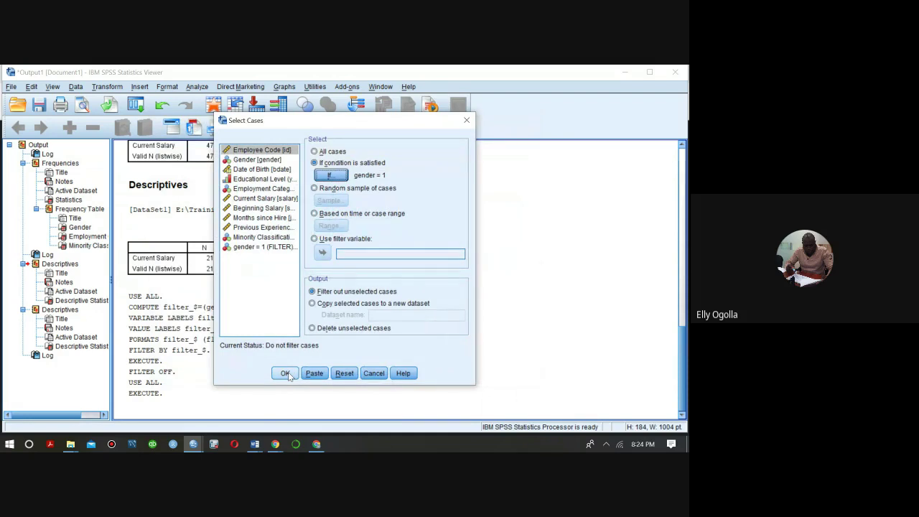
pyautogui.click(286, 373)
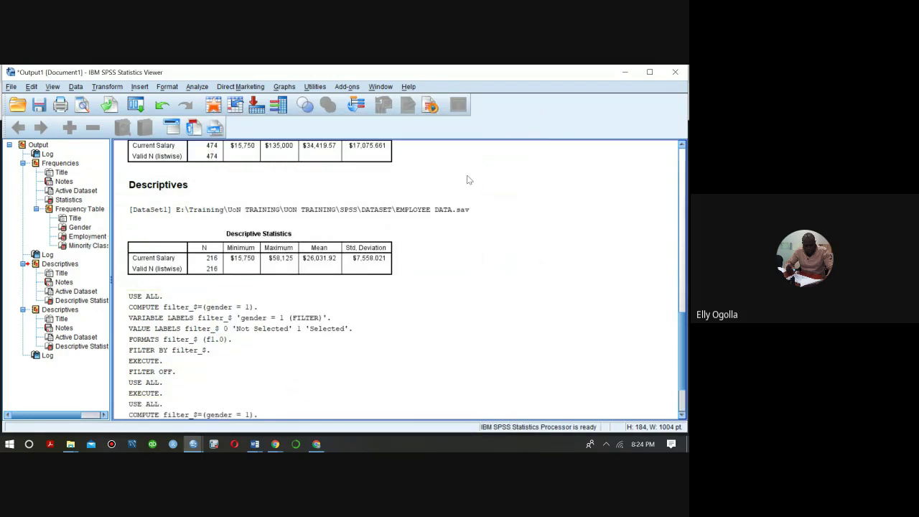
# Step: Check the EMPLOYEE DATA dataset and the Google Meet call, ending in the SPSS data editor
pyautogui.click(627, 72)
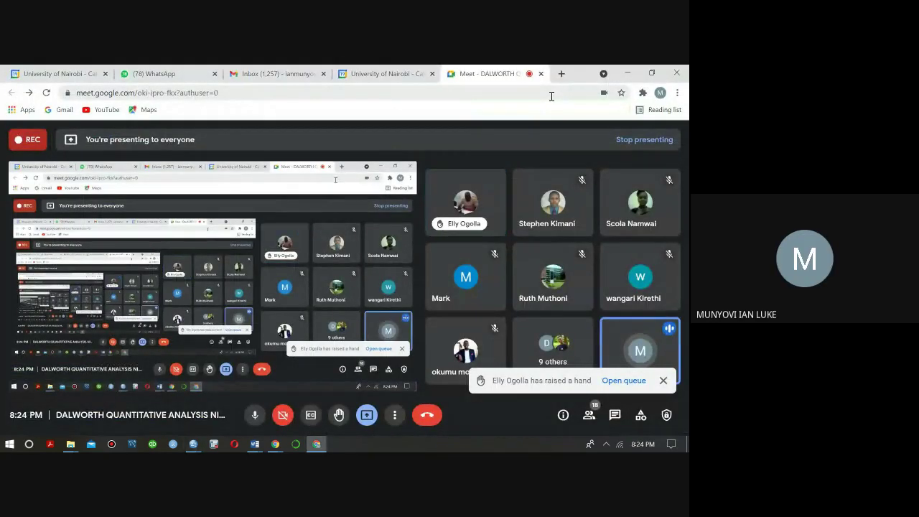
pyautogui.click(193, 443)
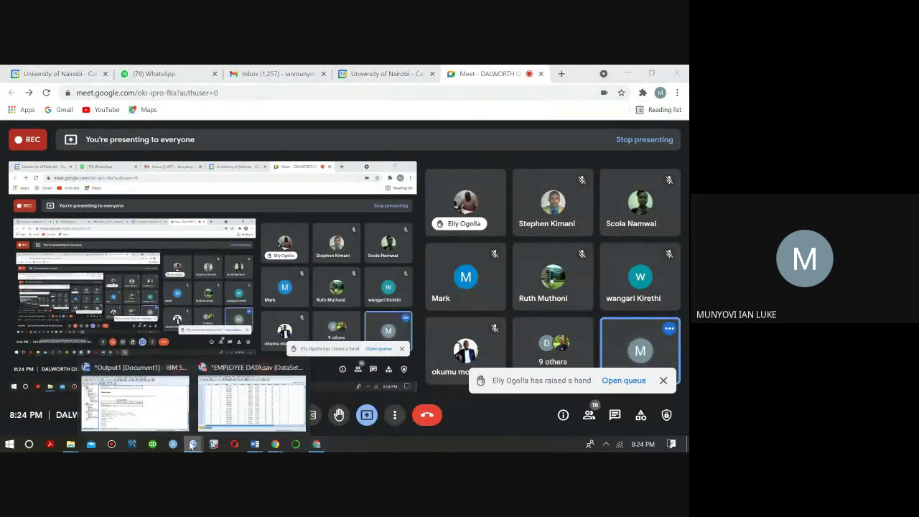
pyautogui.click(221, 413)
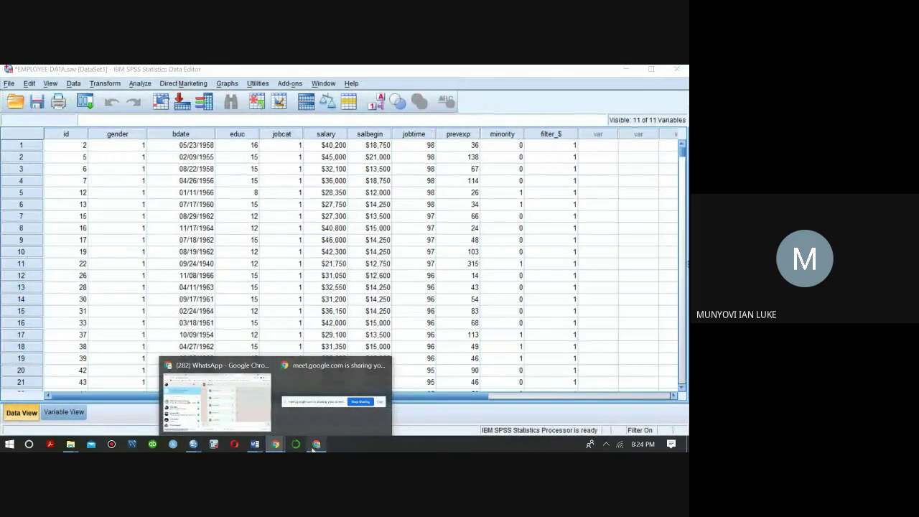
pyautogui.click(317, 444)
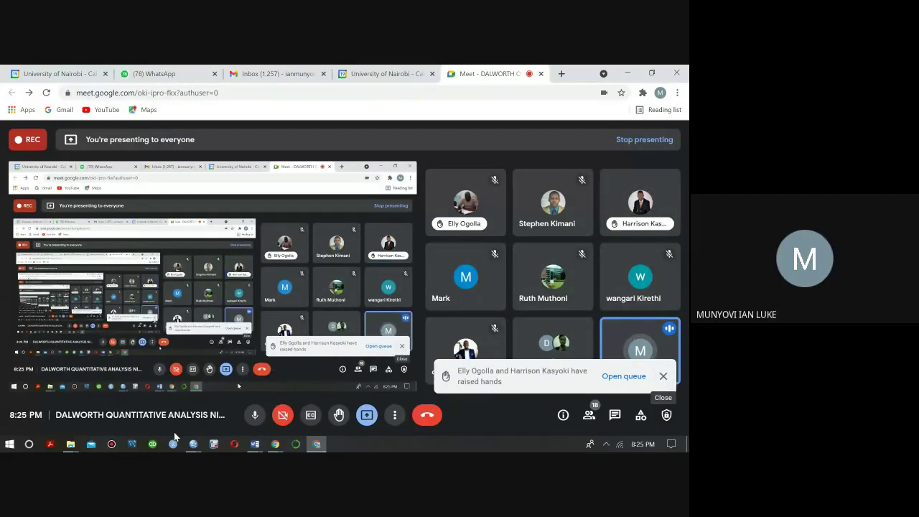
pyautogui.click(194, 445)
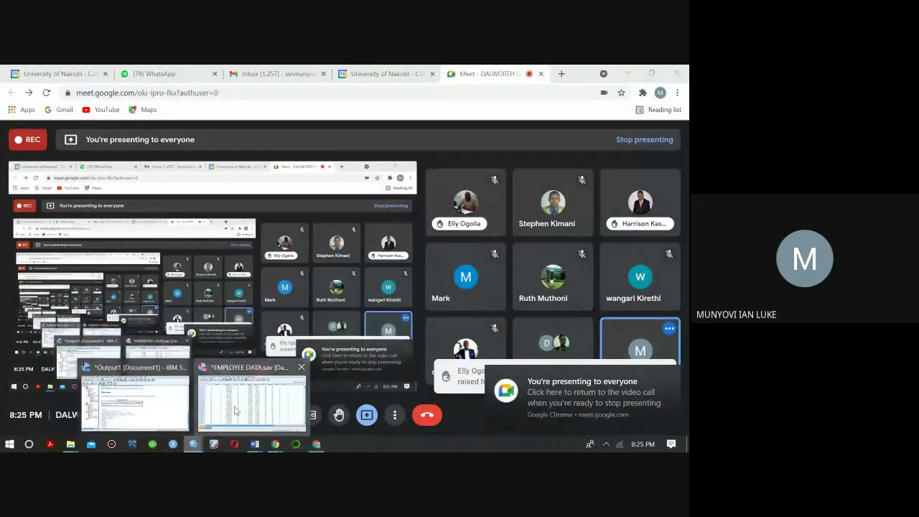
pyautogui.click(251, 406)
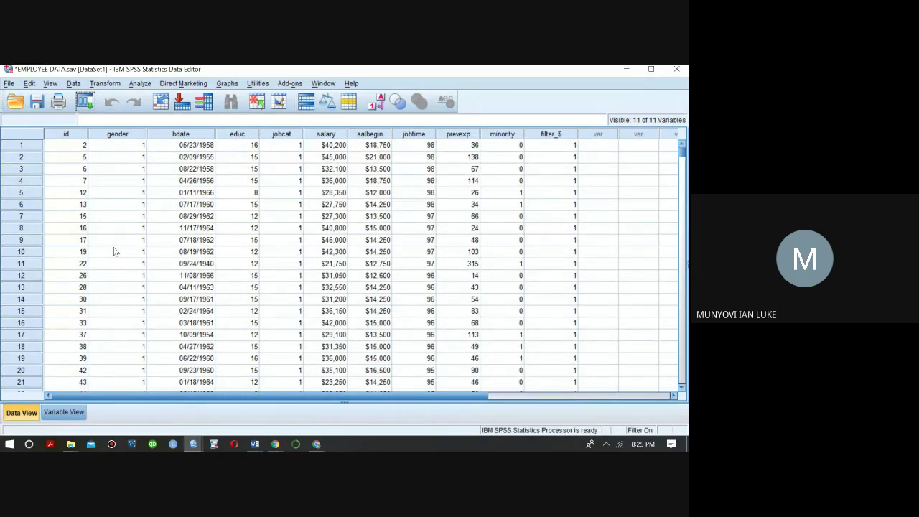
# Step: Switch to Google Meet, dismiss the raised-hand notification, read the in-call messages, and return to the EMPLOYEE DATA data editor in SPSS Statistics
pyautogui.click(315, 445)
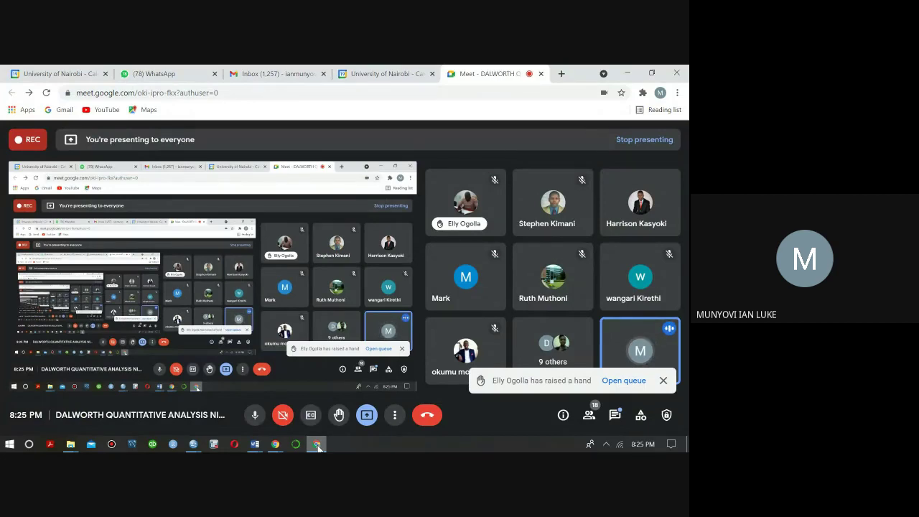
pyautogui.moveTo(272, 439)
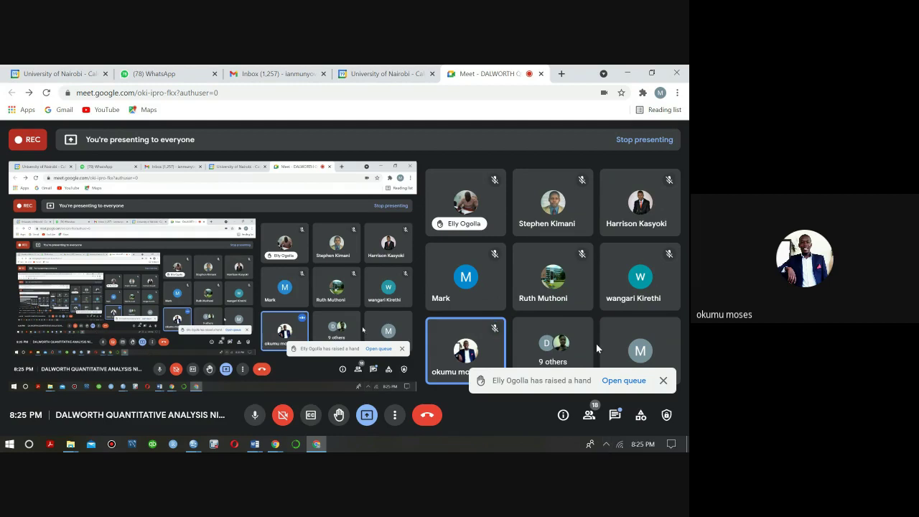
pyautogui.click(661, 380)
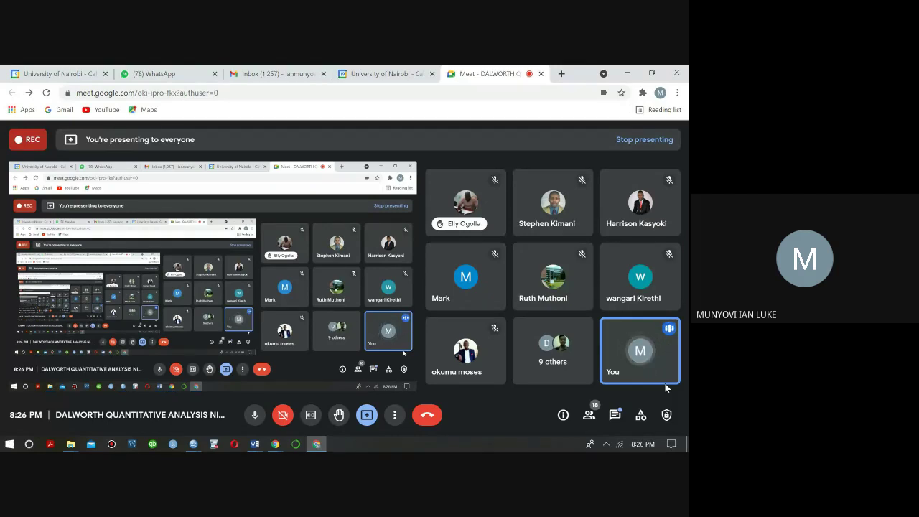
pyautogui.click(614, 416)
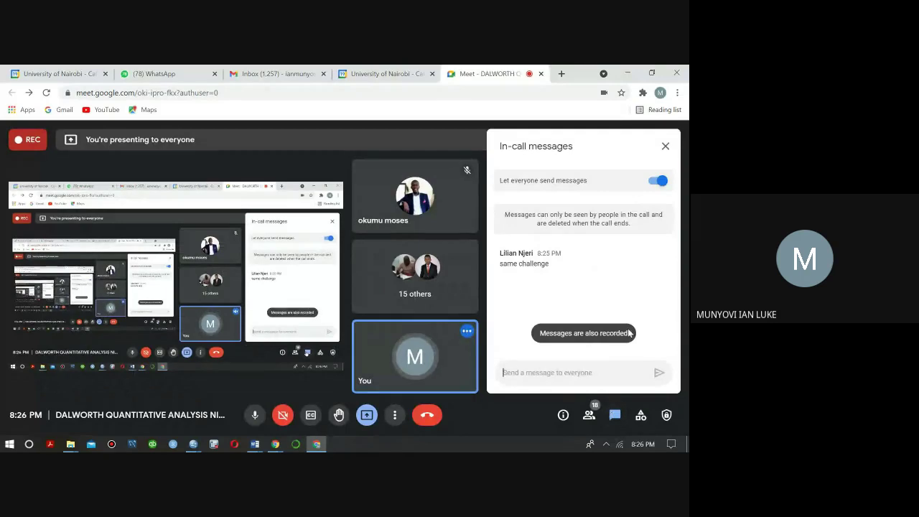
pyautogui.click(666, 146)
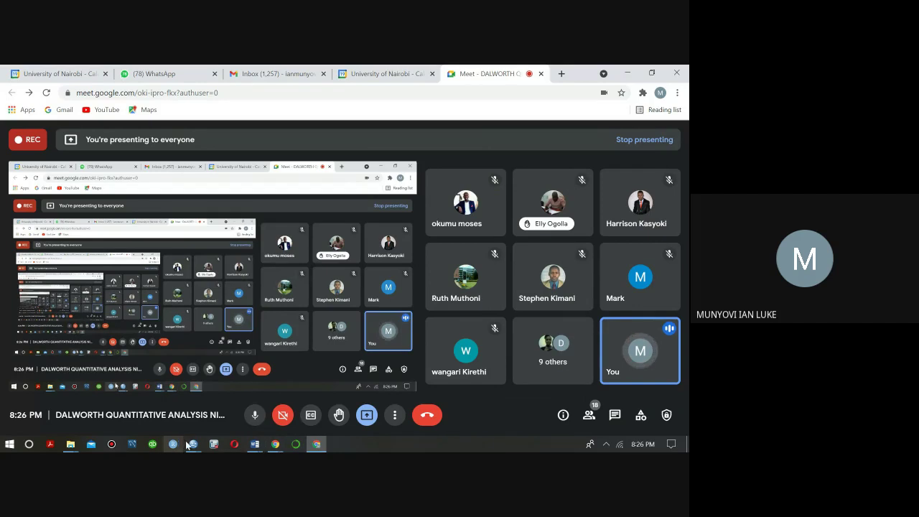
pyautogui.moveTo(190, 444)
pyautogui.click(233, 403)
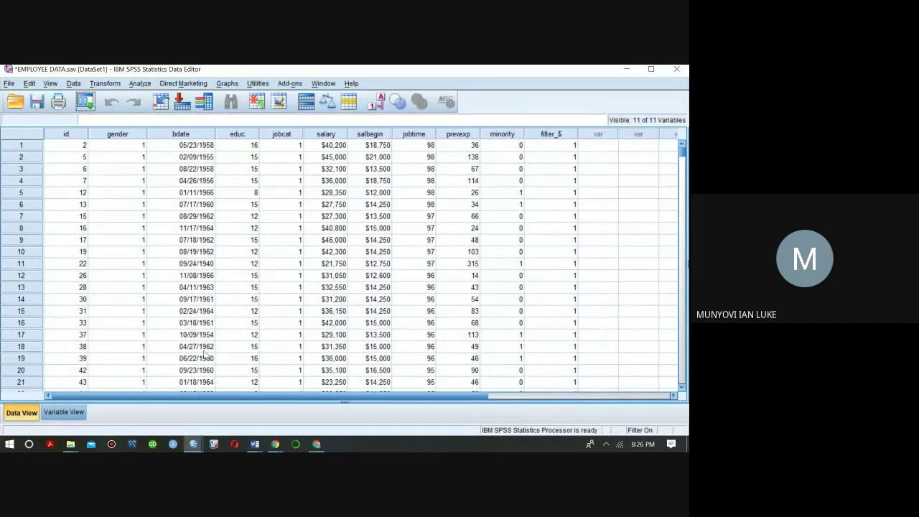
# Step: Split the EMPLOYEE DATA file to compare groups based on Gender, sorting the file by the grouping variable
pyautogui.click(625, 70)
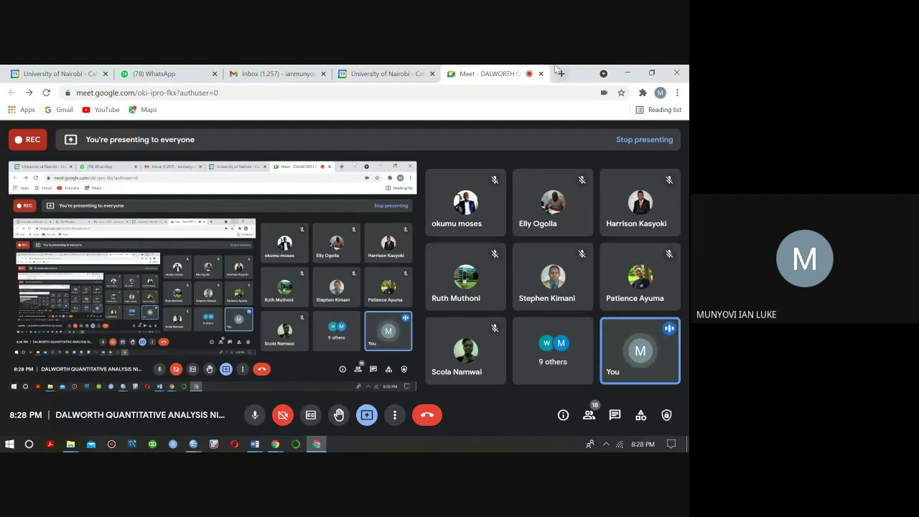
pyautogui.click(193, 444)
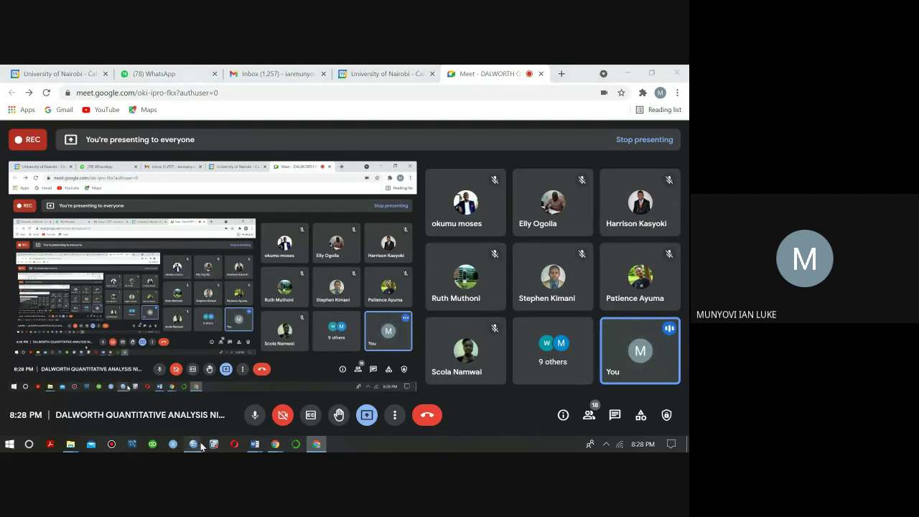
pyautogui.click(223, 424)
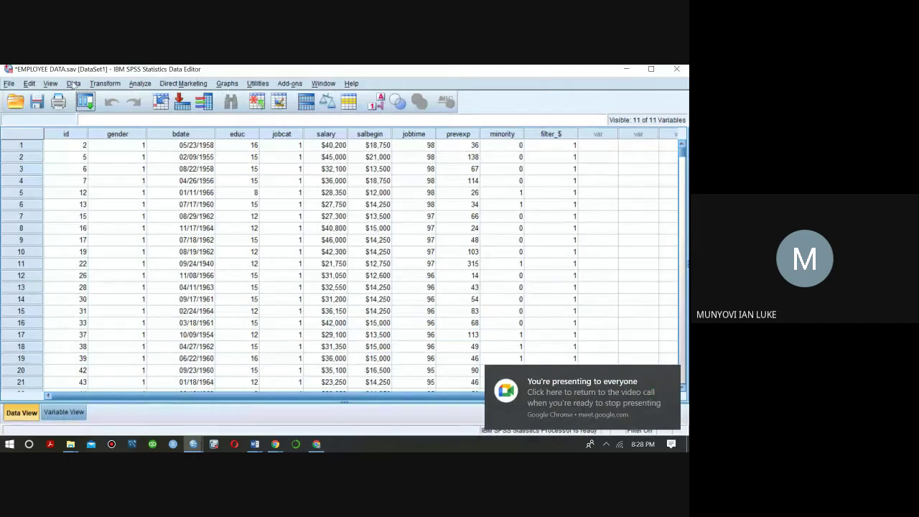
pyautogui.click(74, 84)
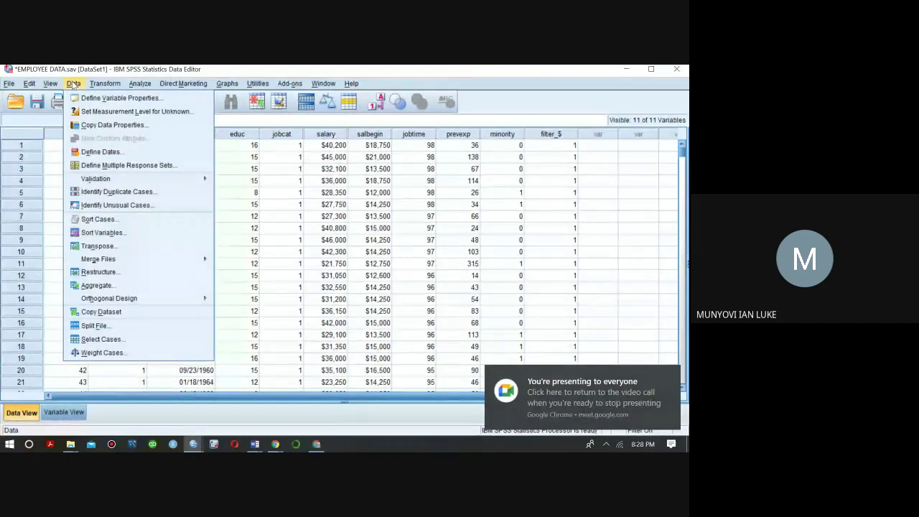
pyautogui.click(96, 327)
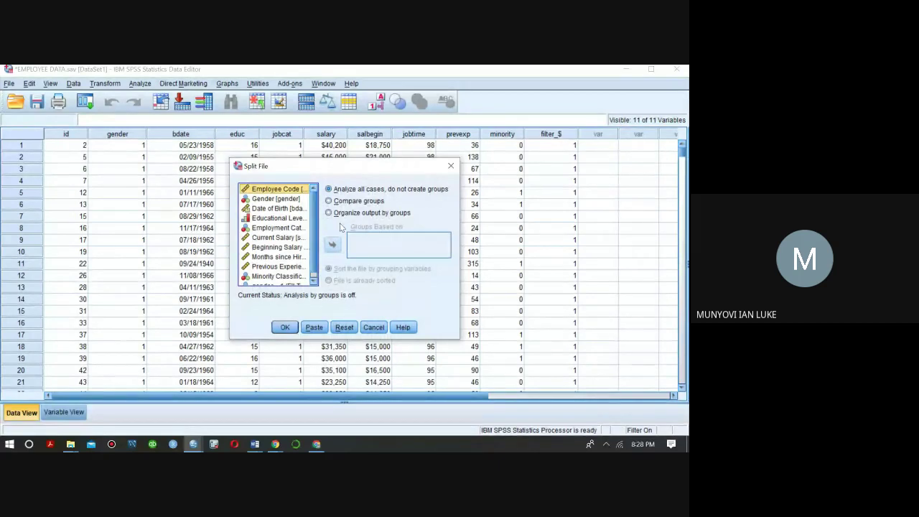
pyautogui.click(330, 201)
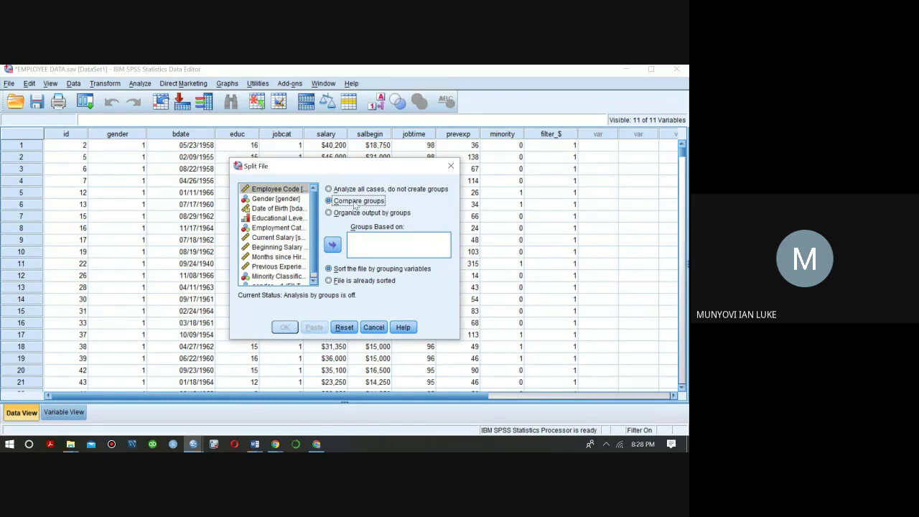
pyautogui.click(277, 199)
pyautogui.click(332, 245)
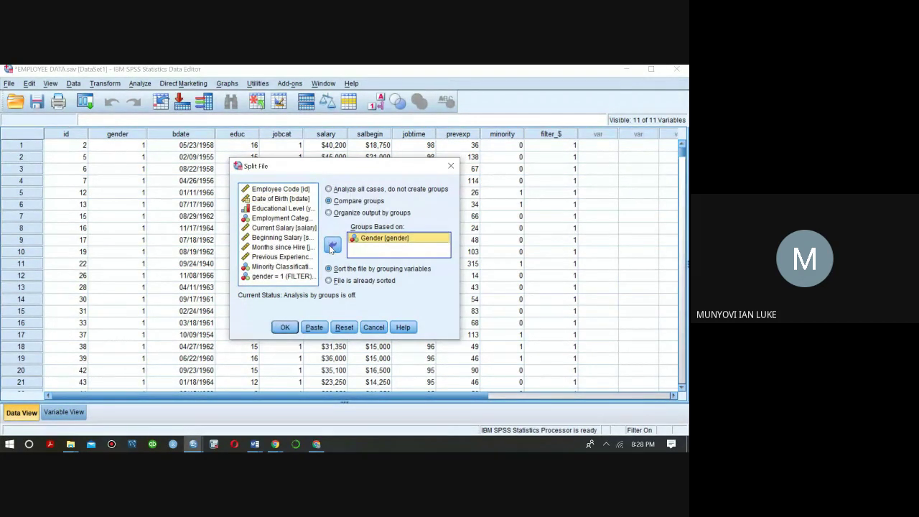
pyautogui.click(284, 327)
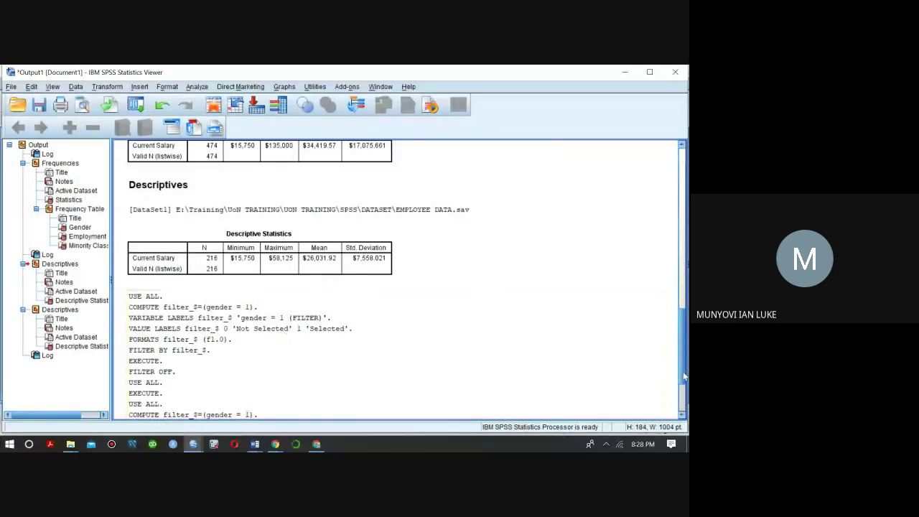
# Step: Remove the filter and split-file syntax log below the last Descriptives table in the output
pyautogui.scroll(-3, 685, 375)
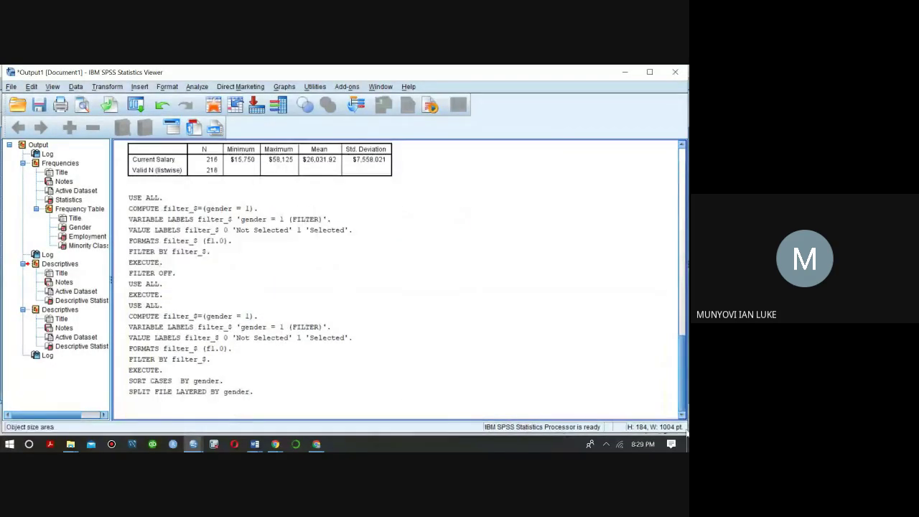
pyautogui.rightClick(383, 366)
pyautogui.click(392, 365)
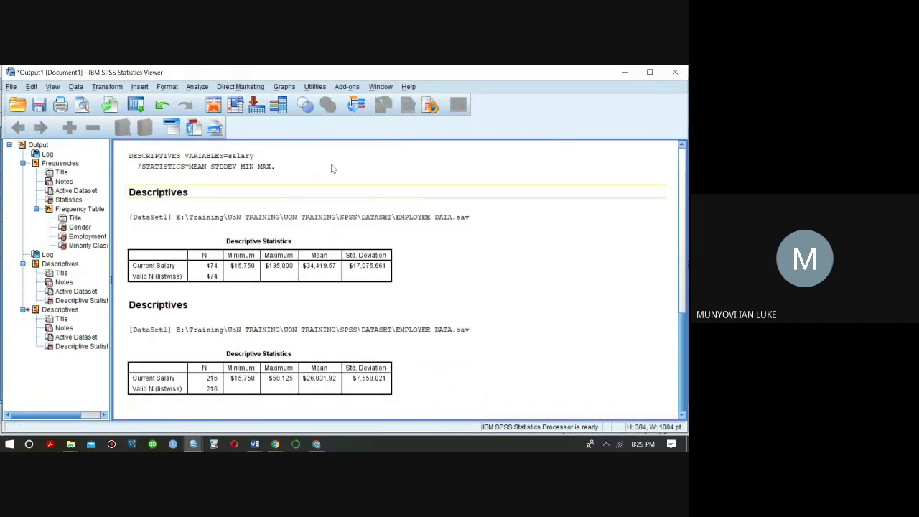
# Step: Run Descriptives on Current Salary with the file split by gender and view the resulting table
pyautogui.click(197, 86)
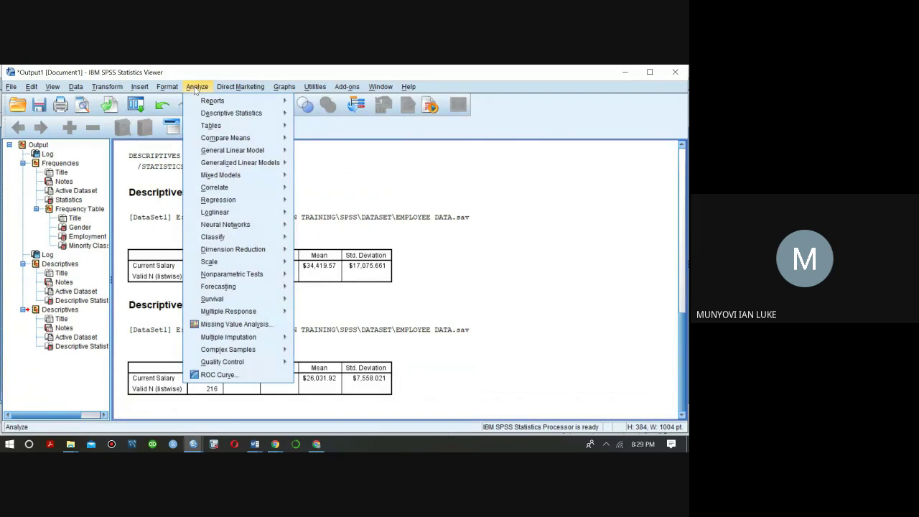
pyautogui.moveTo(210, 117)
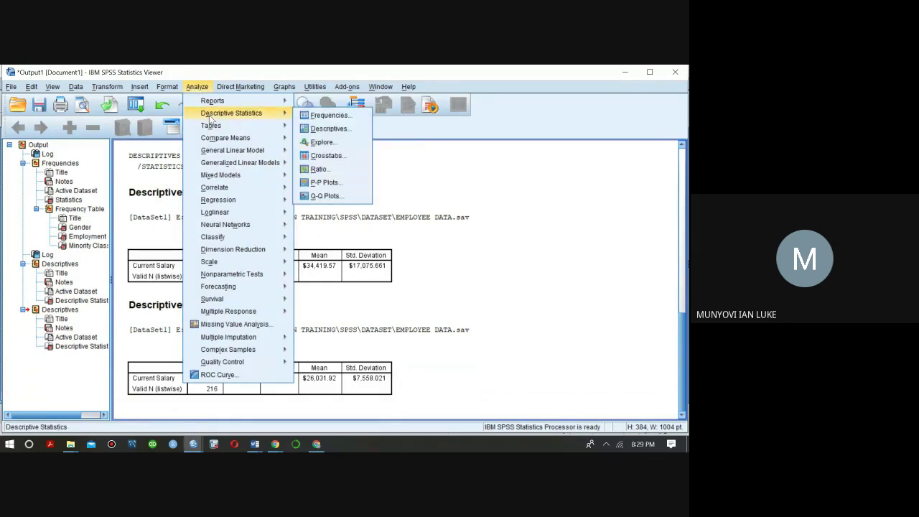
pyautogui.click(327, 130)
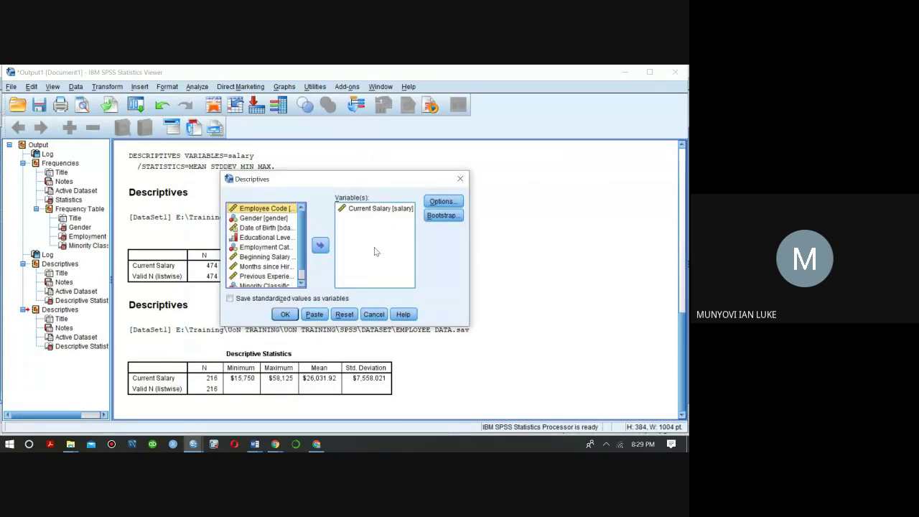
pyautogui.click(285, 314)
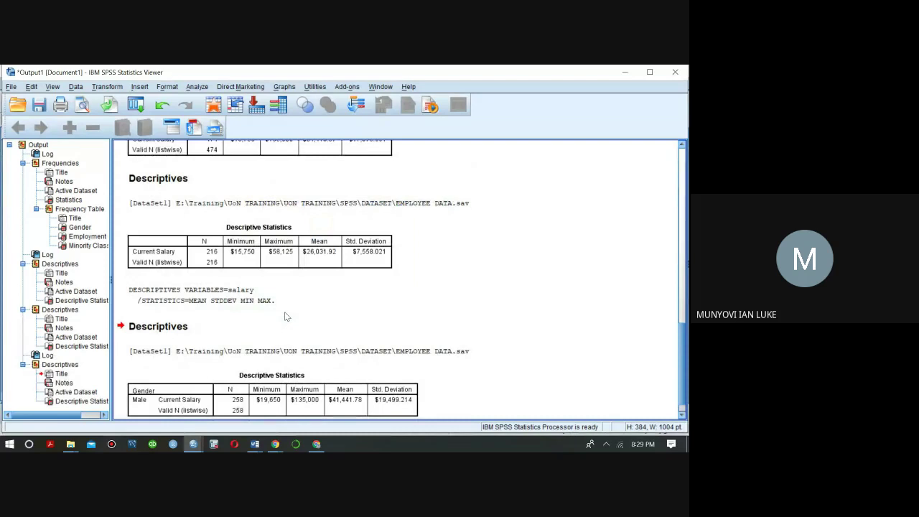
pyautogui.click(683, 415)
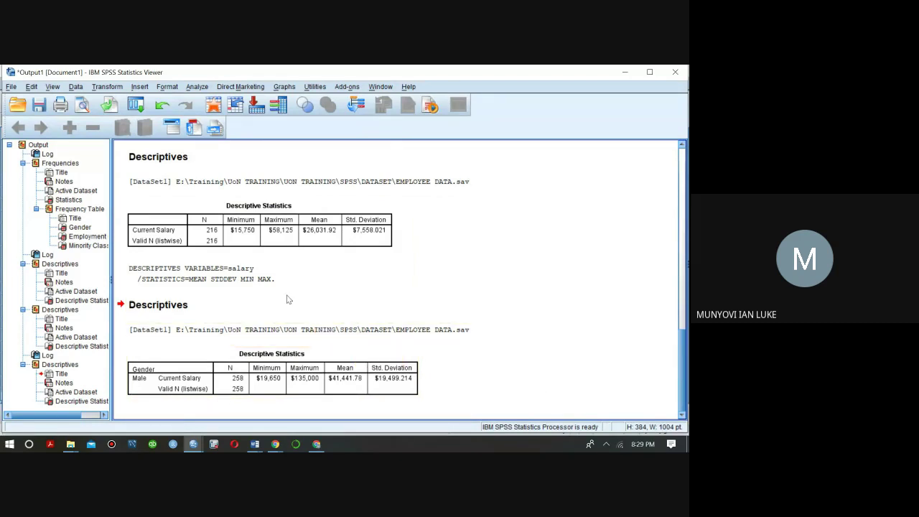
# Step: Reset Select Cases in the EMPLOYEE DATA file to use all cases, removing the gender = 1 filter
pyautogui.click(626, 75)
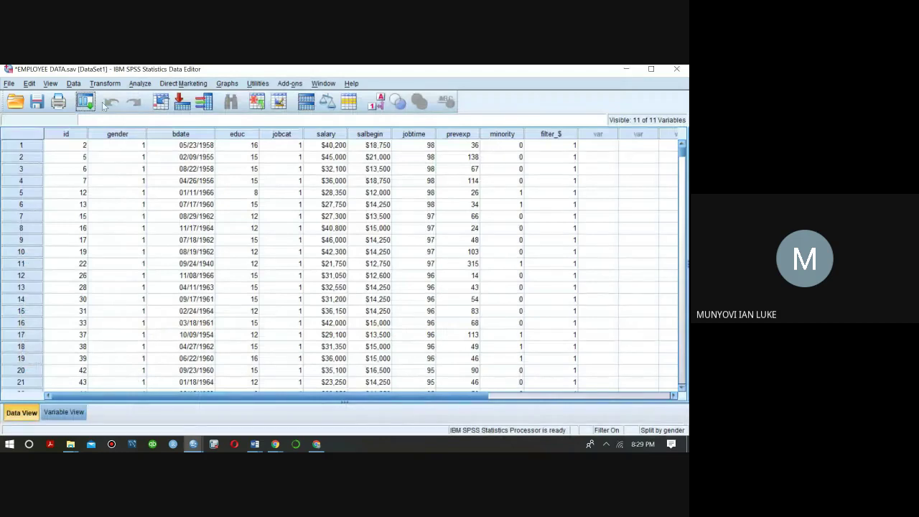
pyautogui.click(73, 83)
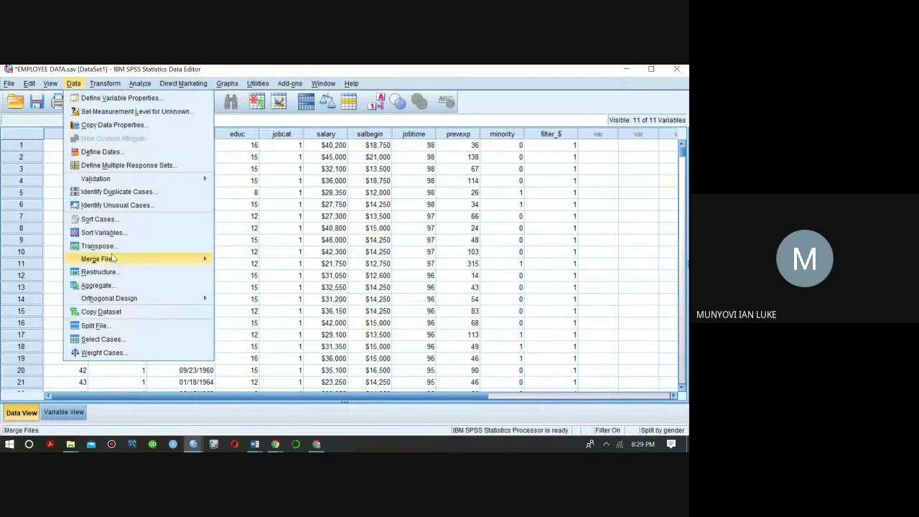
pyautogui.click(103, 337)
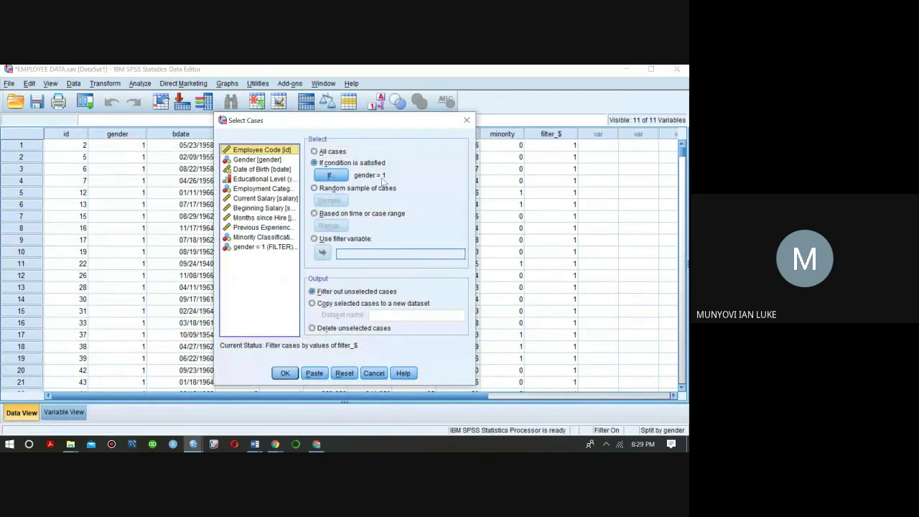
pyautogui.click(345, 374)
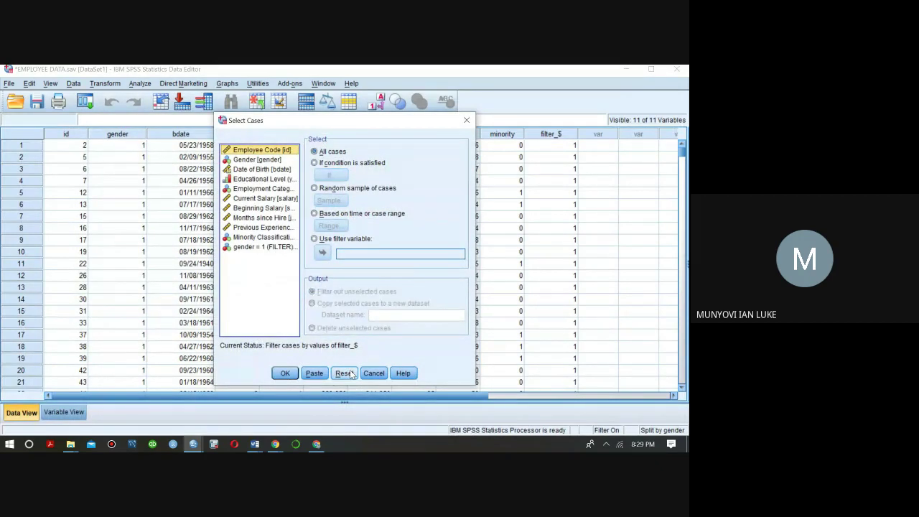
pyautogui.click(287, 374)
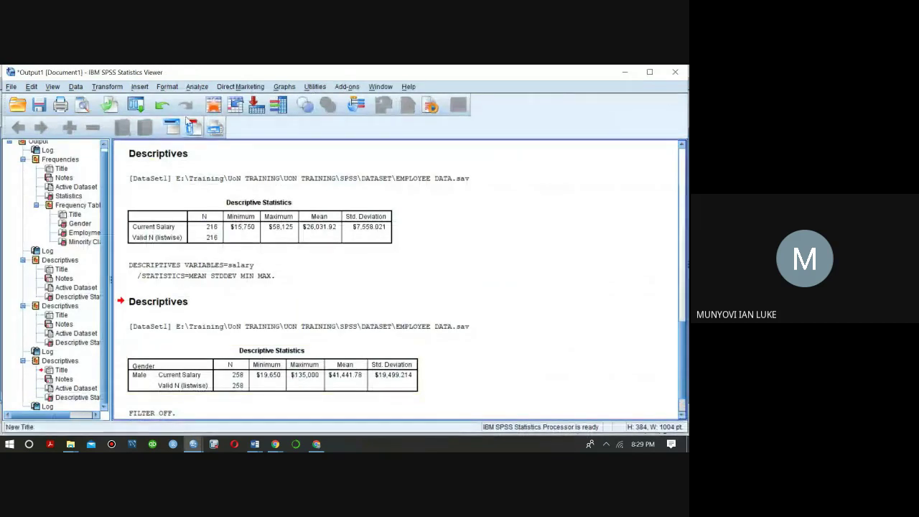
# Step: Rerun Descriptives on Current Salary for all cases, keeping the split by gender
pyautogui.click(202, 88)
pyautogui.moveTo(272, 113)
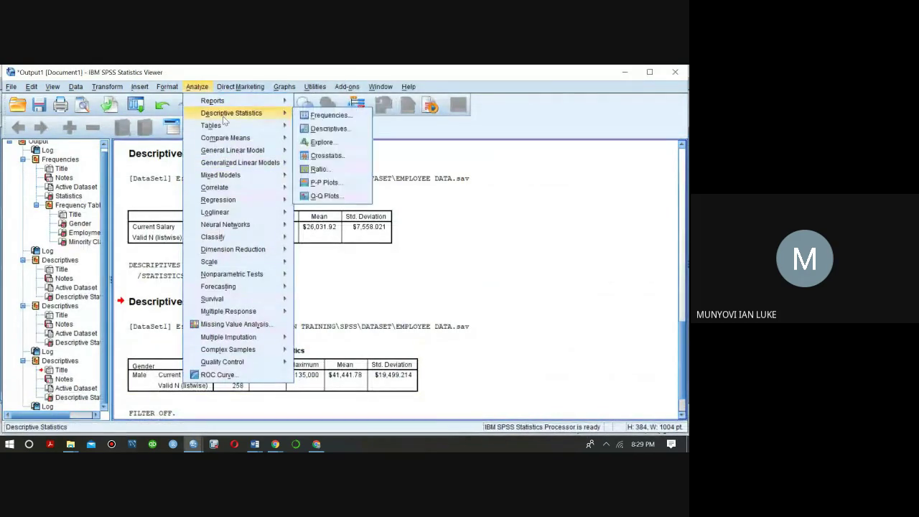
pyautogui.click(330, 130)
pyautogui.click(286, 314)
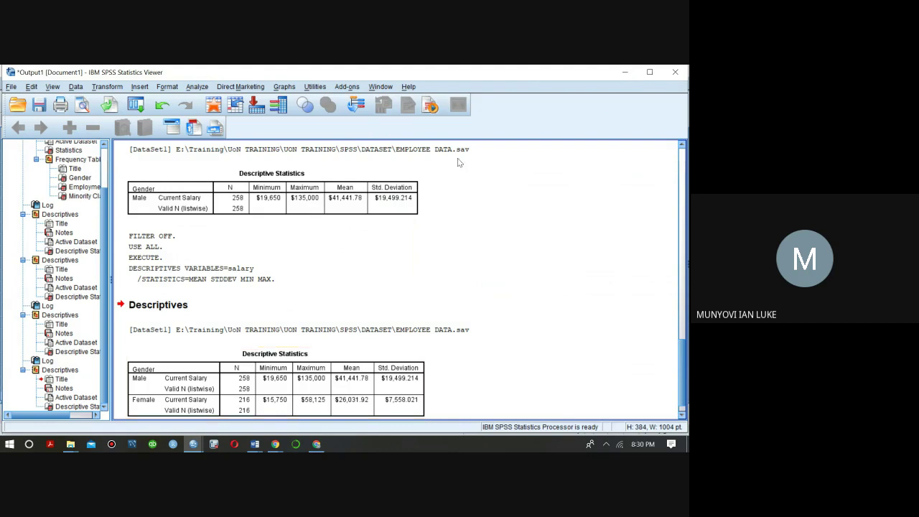
# Step: Check the Google Meet call and return to the EMPLOYEE DATA data editor in SPSS Statistics
pyautogui.click(626, 72)
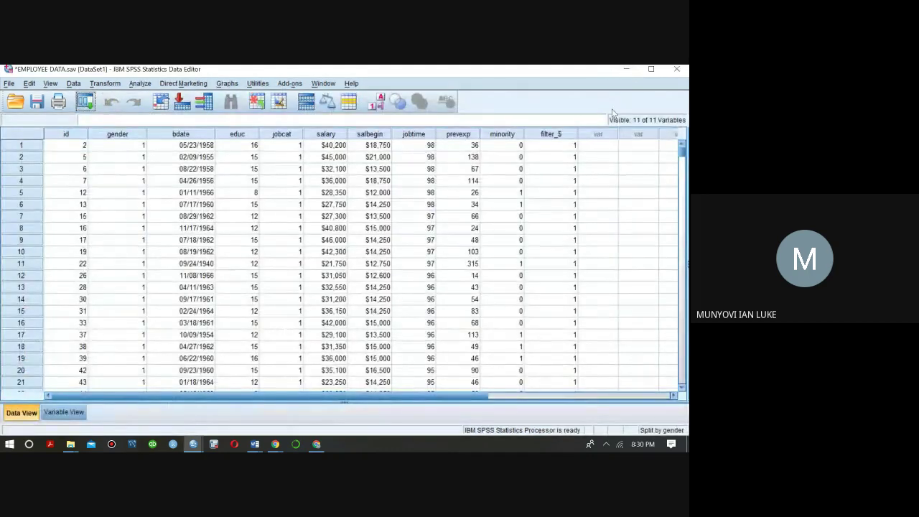
pyautogui.click(628, 69)
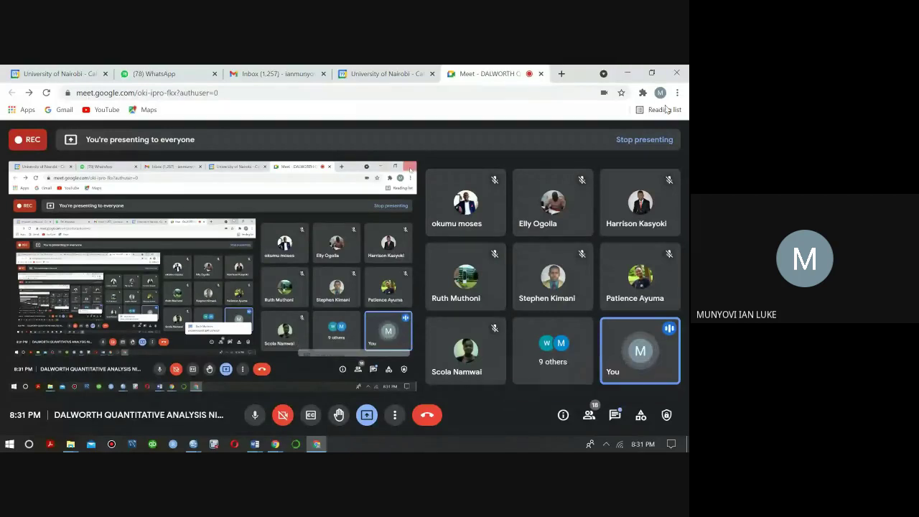
pyautogui.click(193, 444)
pyautogui.click(247, 413)
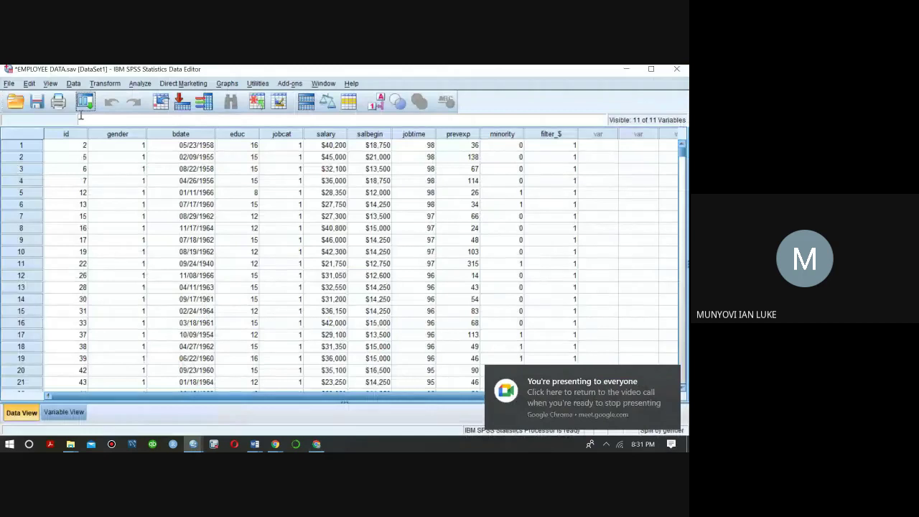
# Step: Reapply Split File with Compare groups based on Gender, sorting the file by the grouping variable
pyautogui.click(74, 83)
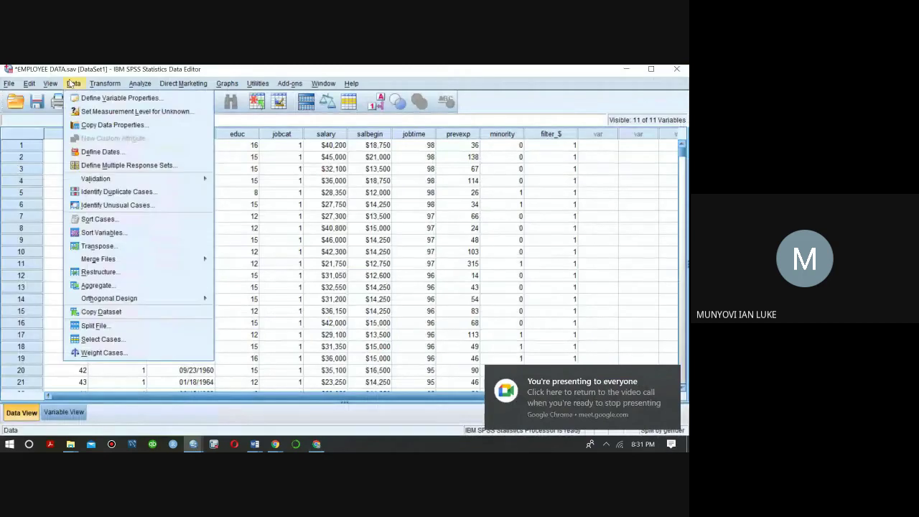
pyautogui.click(94, 327)
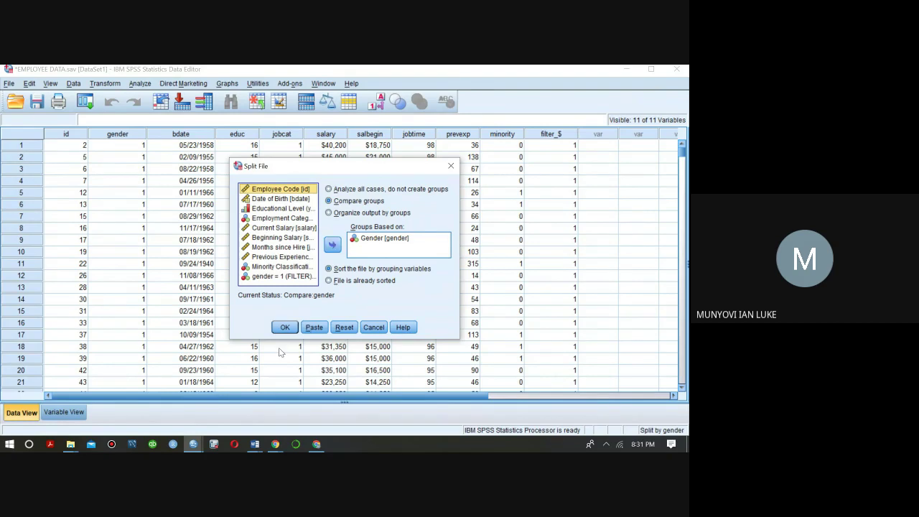
pyautogui.click(284, 326)
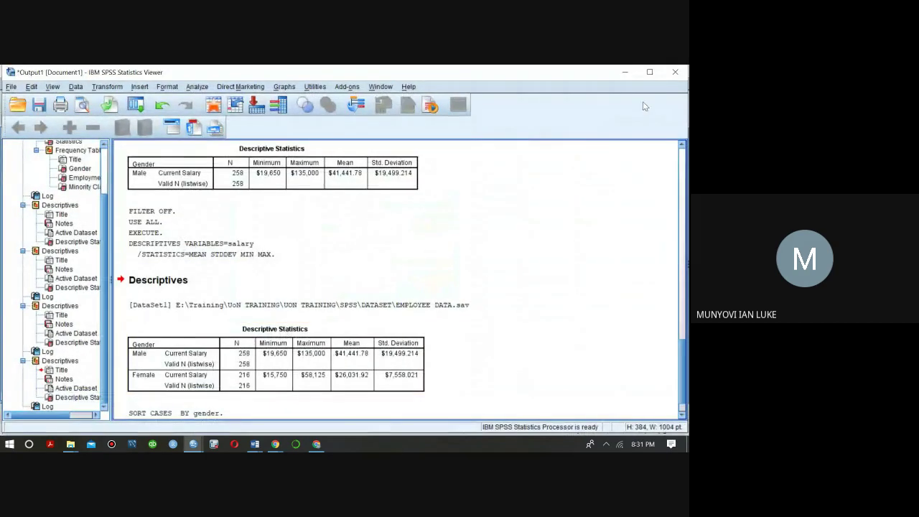
# Step: Run Descriptives on Current Salary from the data editor and examine the Descriptive Statistics table by gender
pyautogui.click(625, 73)
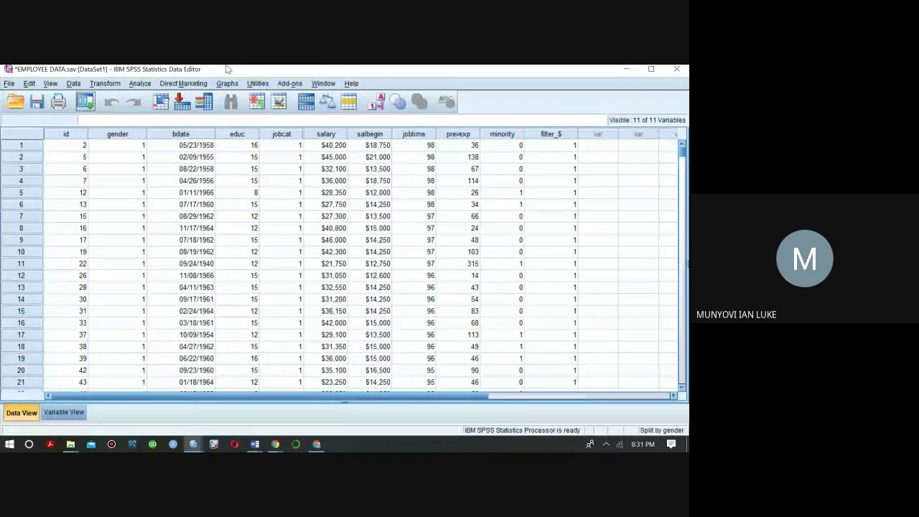
pyautogui.click(138, 84)
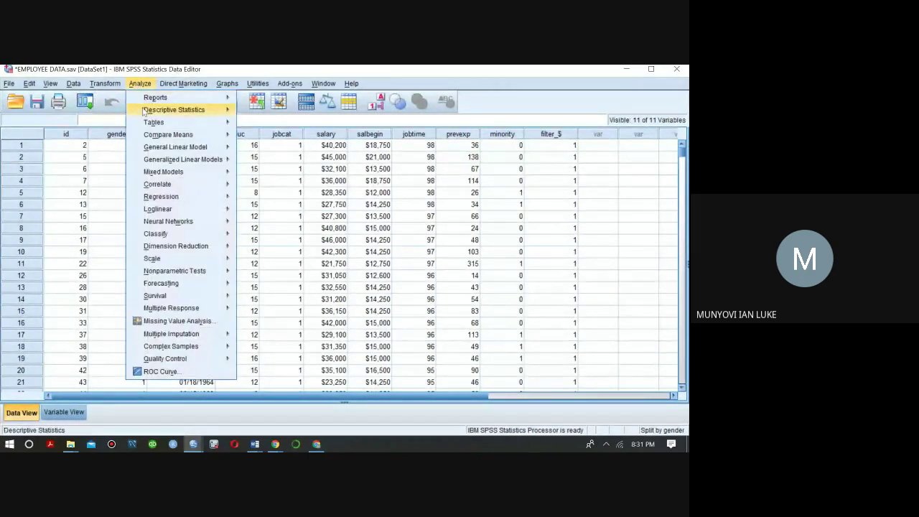
pyautogui.moveTo(143, 113)
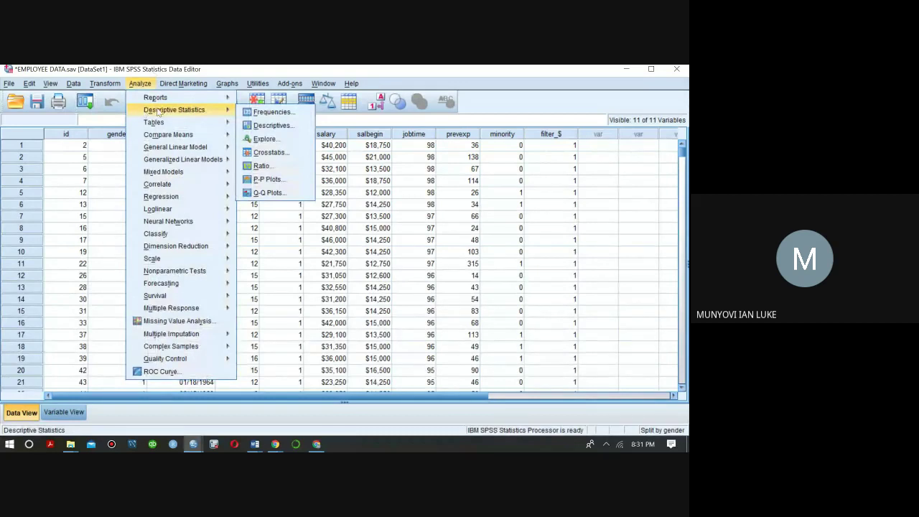
pyautogui.click(260, 126)
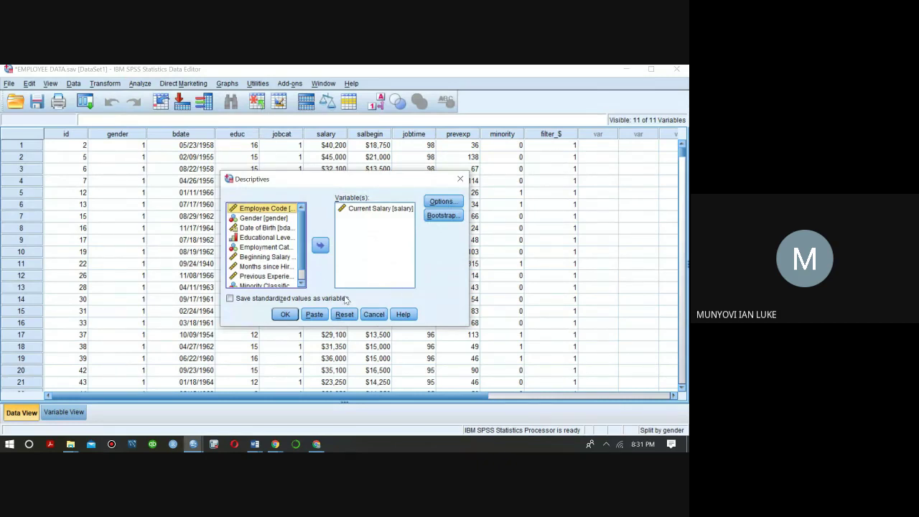
pyautogui.click(293, 314)
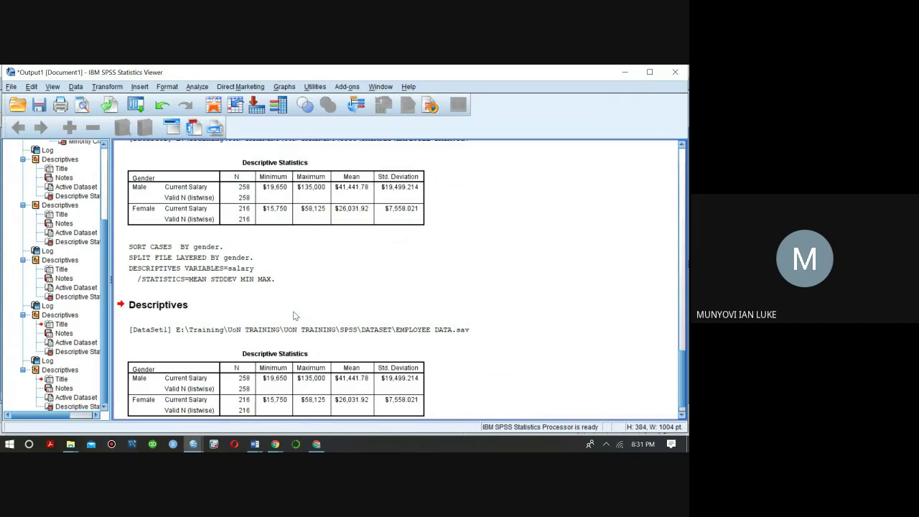
pyautogui.scroll(-1, 684, 403)
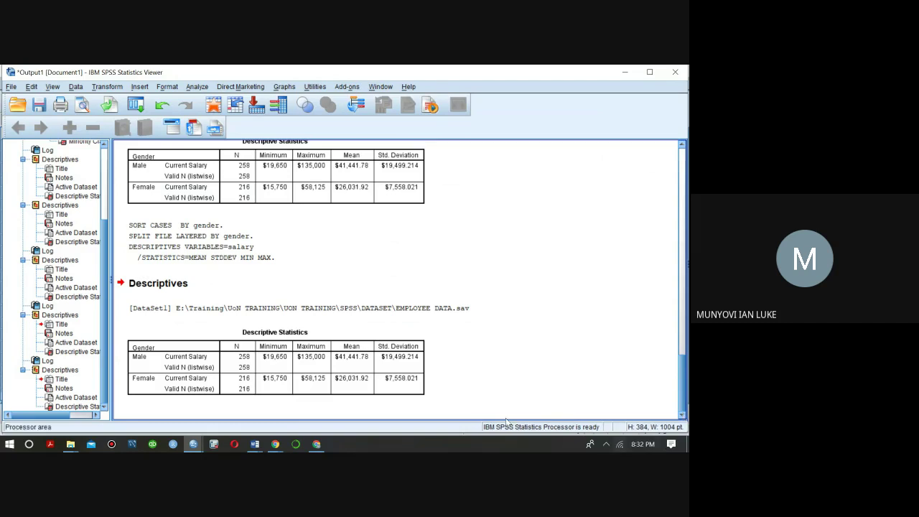
pyautogui.click(368, 360)
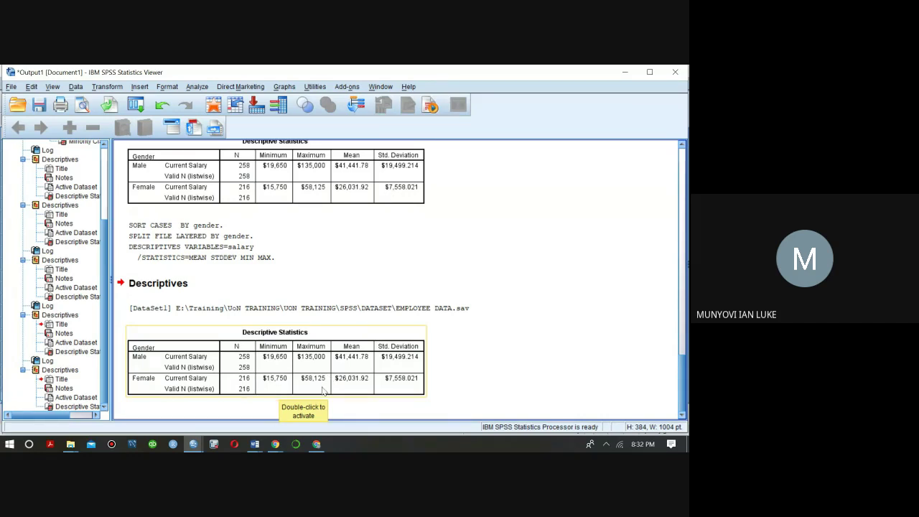
# Step: Switch to Google Meet, read the in-call messages, and return to the output in SPSS Statistics
pyautogui.click(317, 444)
pyautogui.click(317, 444)
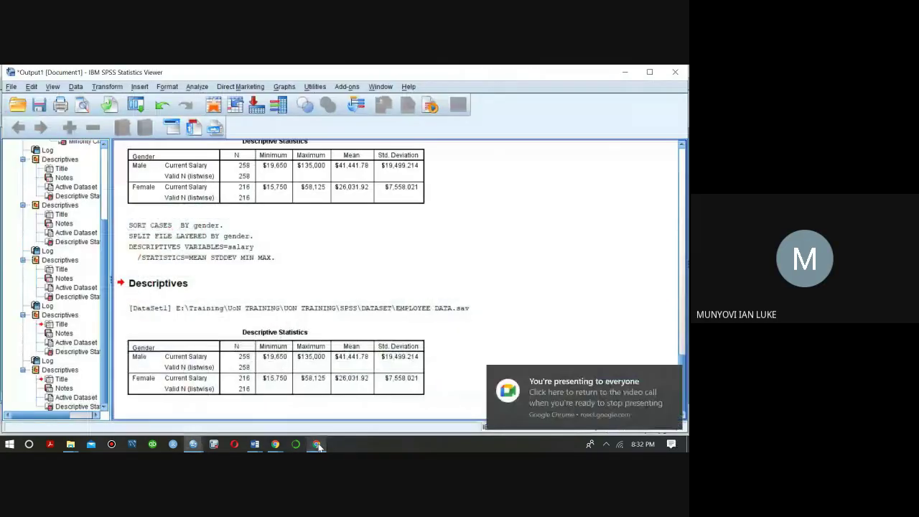
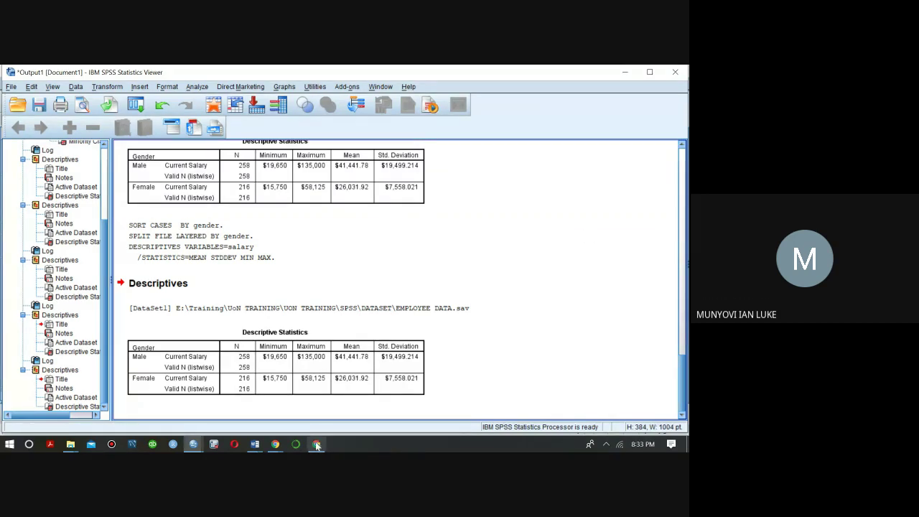
pyautogui.click(317, 444)
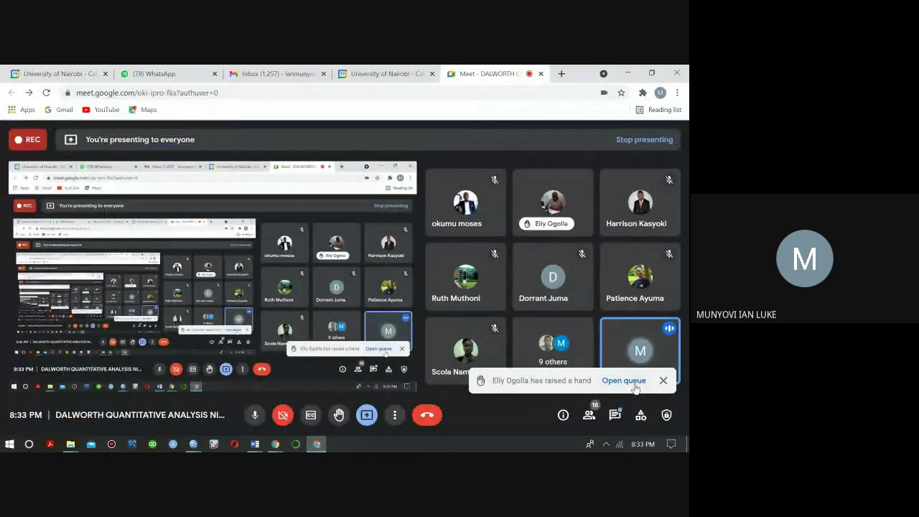
pyautogui.click(616, 416)
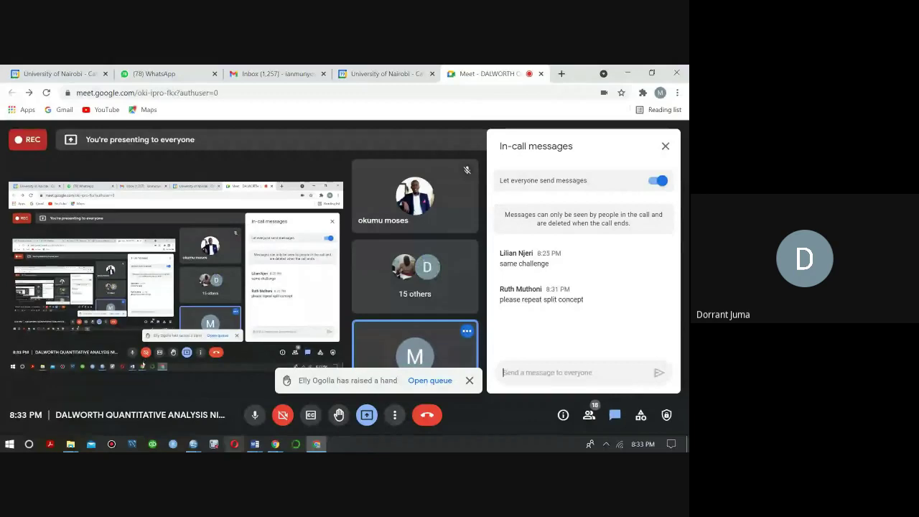
pyautogui.click(194, 444)
pyautogui.click(165, 418)
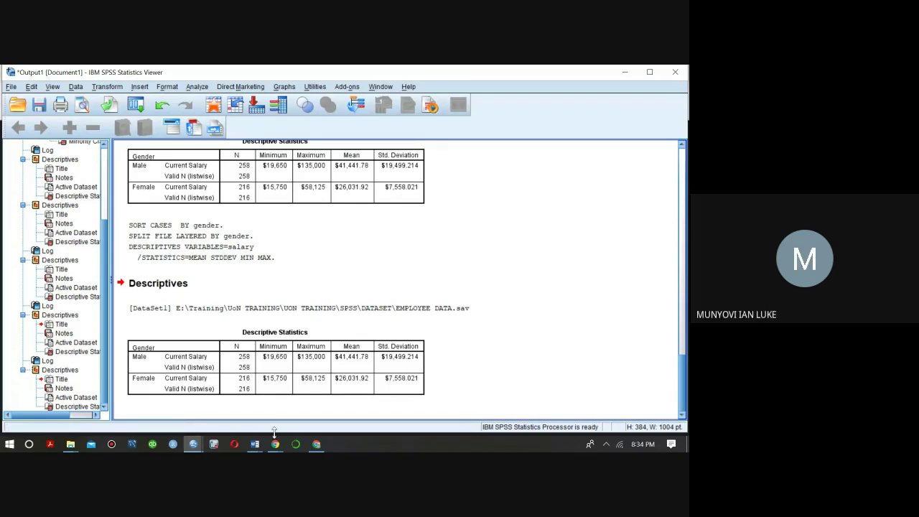
# Step: Switch to Google Meet, close the in-call messages, and return to the salary output in SPSS Statistics
pyautogui.click(316, 445)
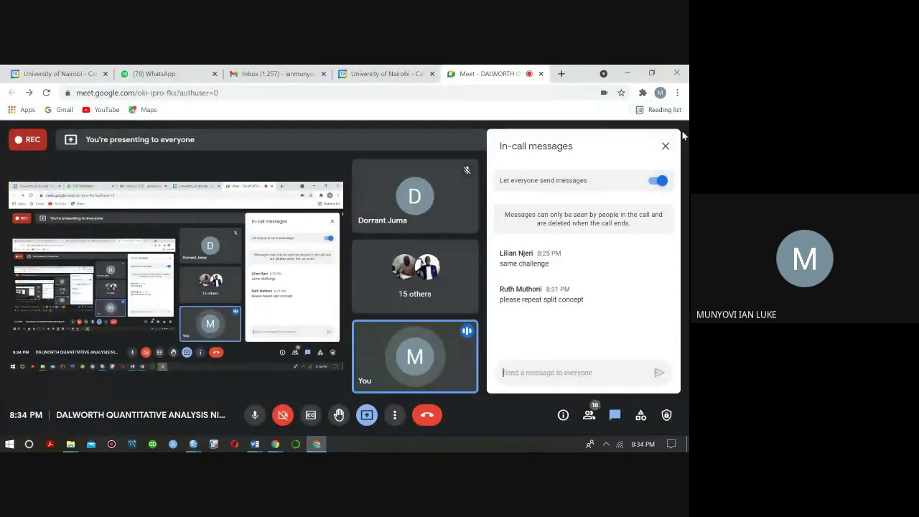
pyautogui.click(665, 146)
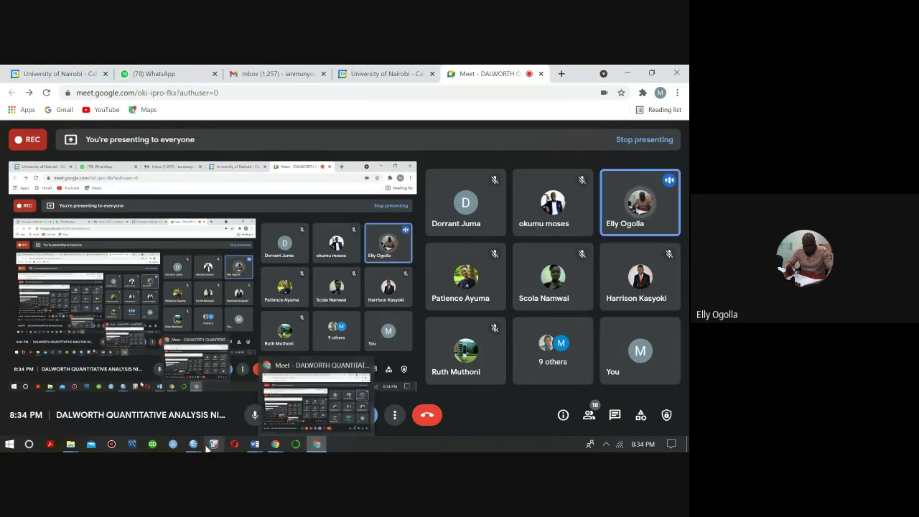
pyautogui.click(314, 442)
pyautogui.click(139, 418)
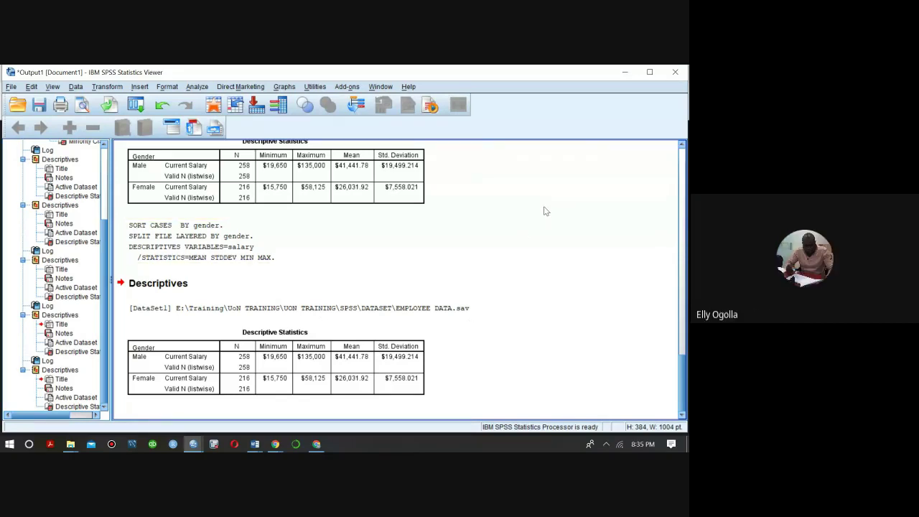
# Step: Review the latest Descriptive Statistics table by gender in the SPSS output, checking the Google Meet call before and after
pyautogui.click(626, 72)
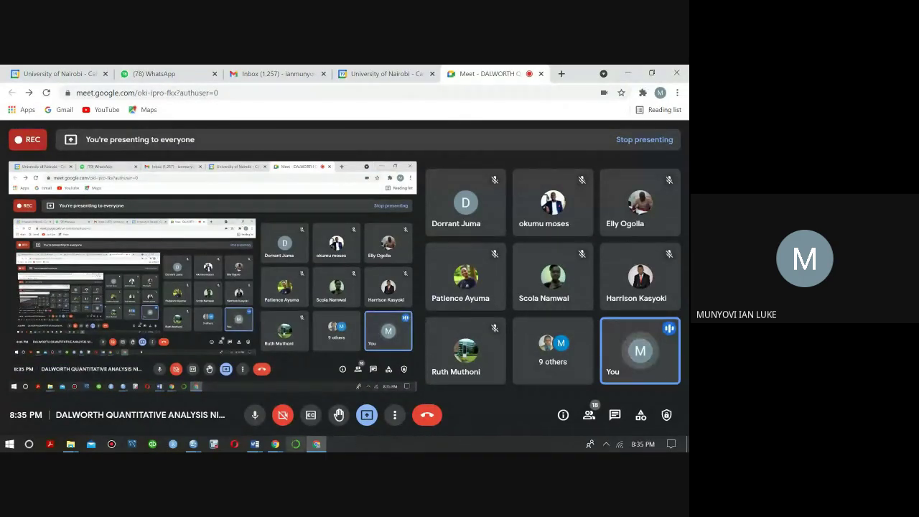
pyautogui.moveTo(192, 445)
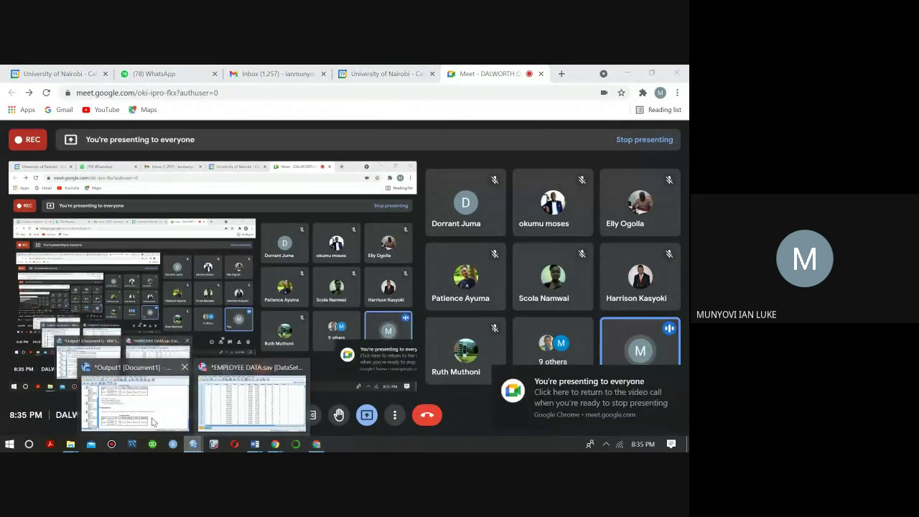
pyautogui.click(263, 401)
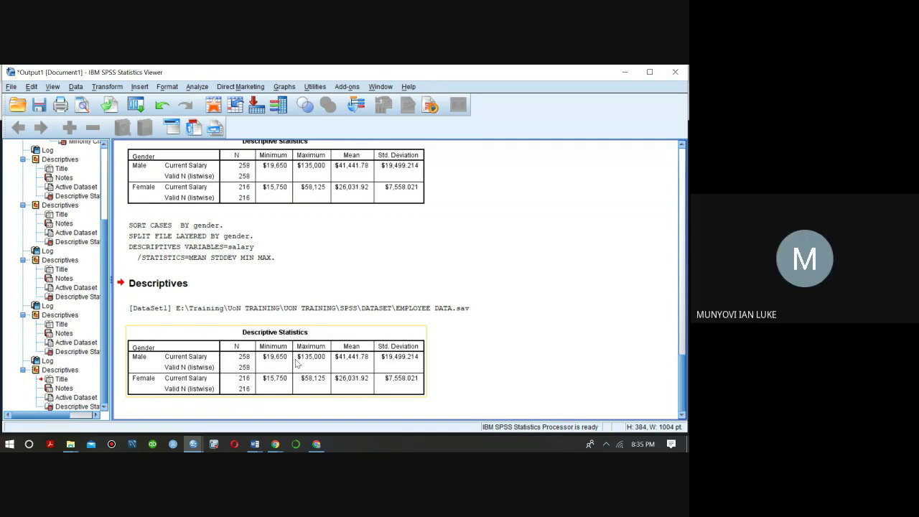
pyautogui.click(316, 444)
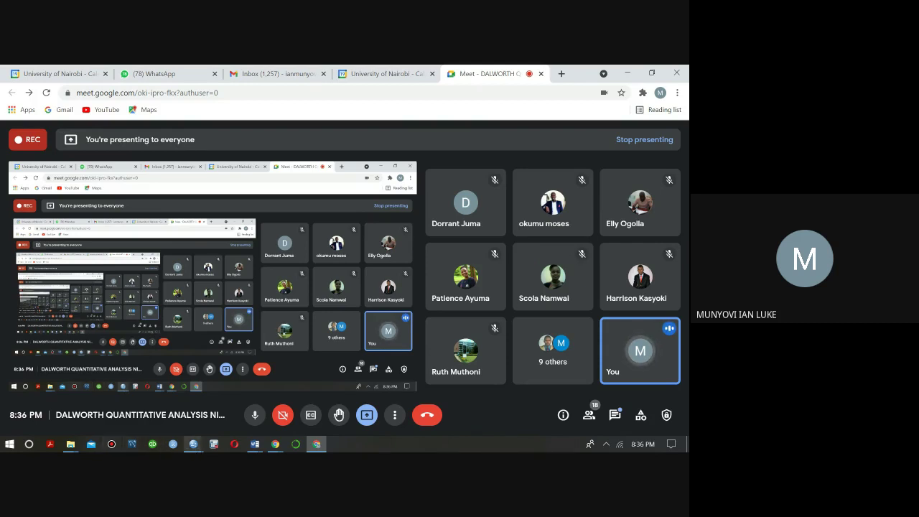
pyautogui.click(194, 446)
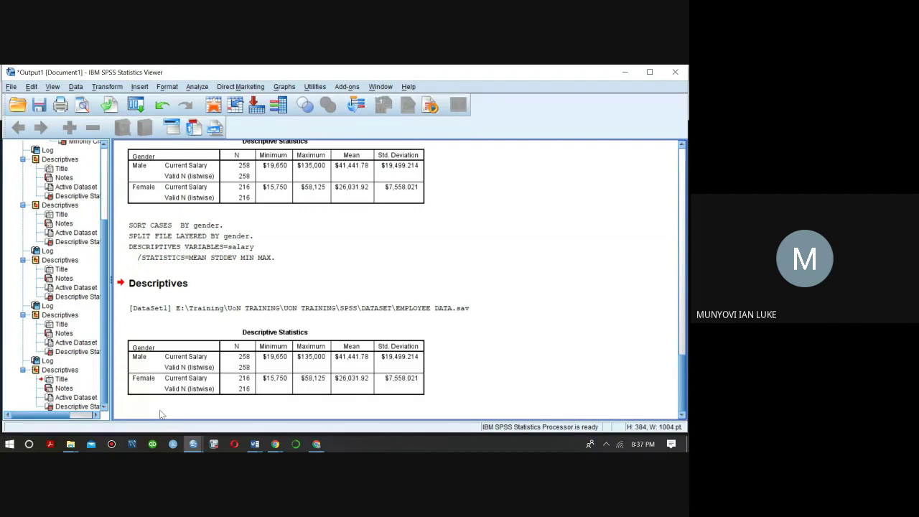
# Step: Compare the male and female Current Salary statistics in the SPSS output, checking the Google Meet participants in between
pyautogui.click(625, 72)
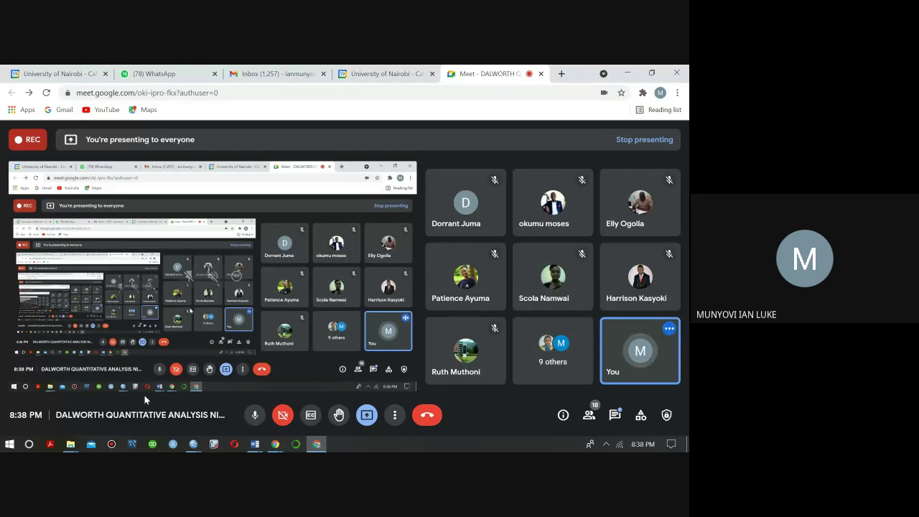
pyautogui.click(191, 446)
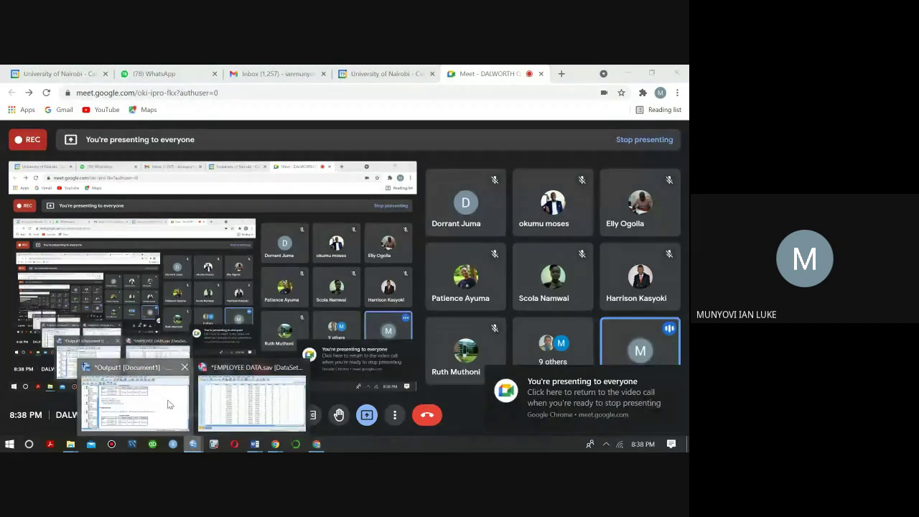
pyautogui.click(169, 405)
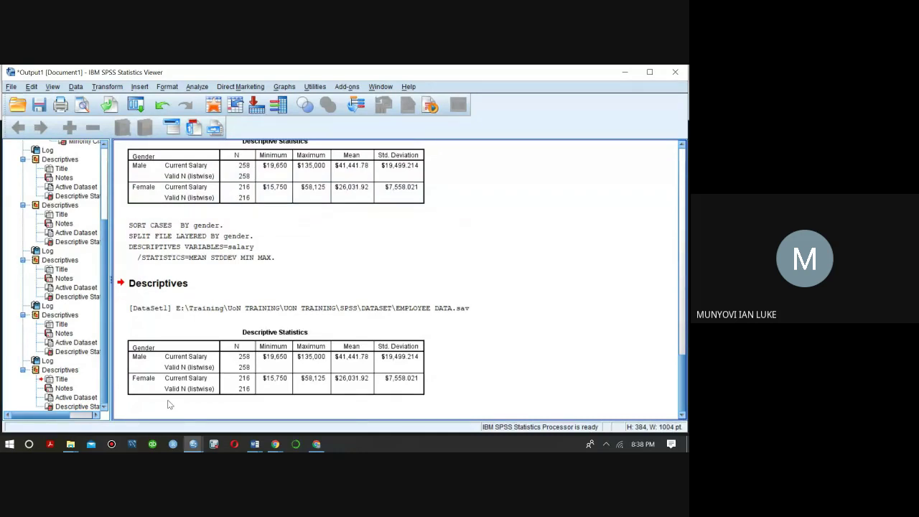
pyautogui.click(359, 346)
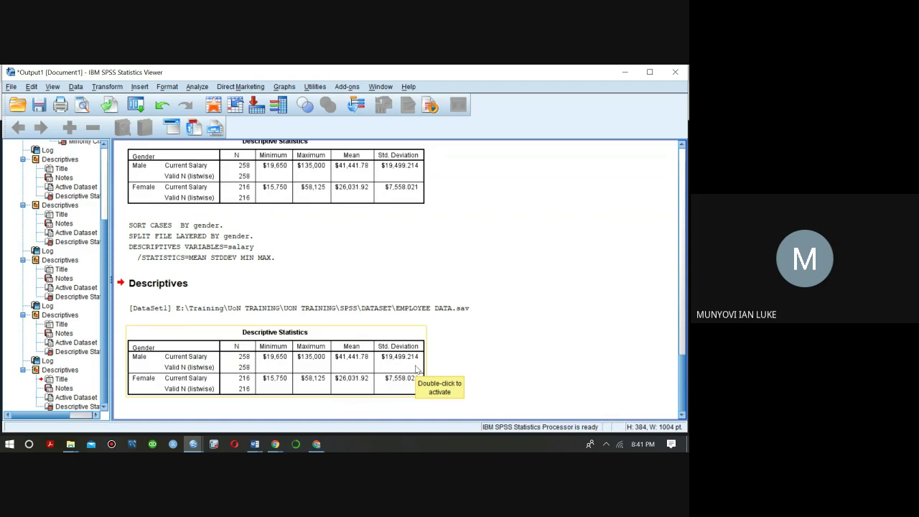
pyautogui.click(627, 74)
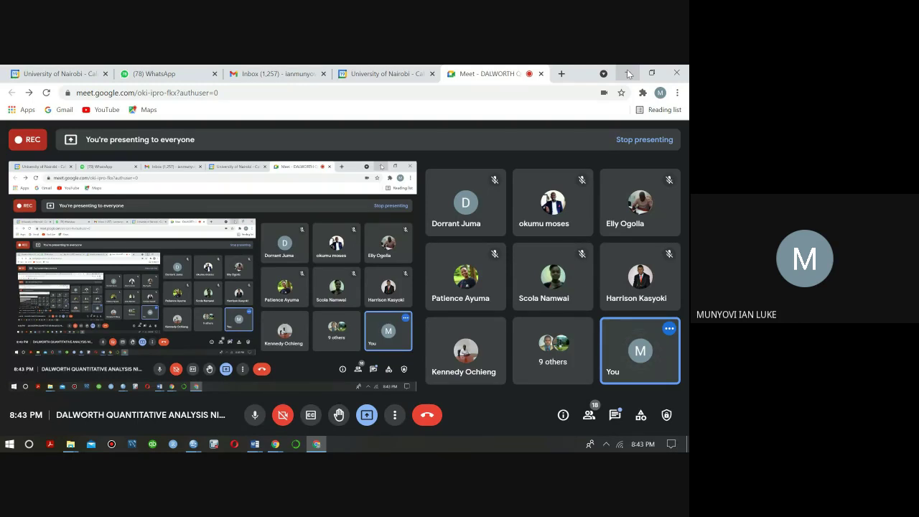
pyautogui.moveTo(201, 447)
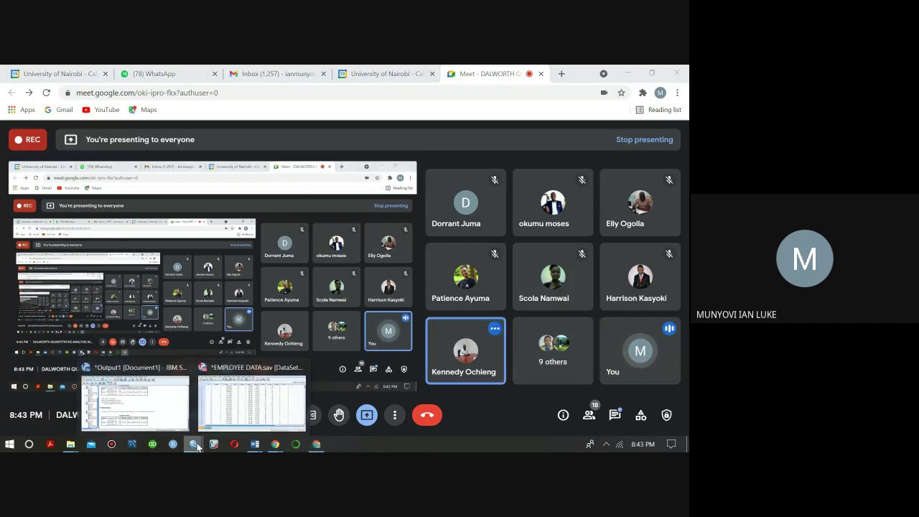
pyautogui.click(157, 415)
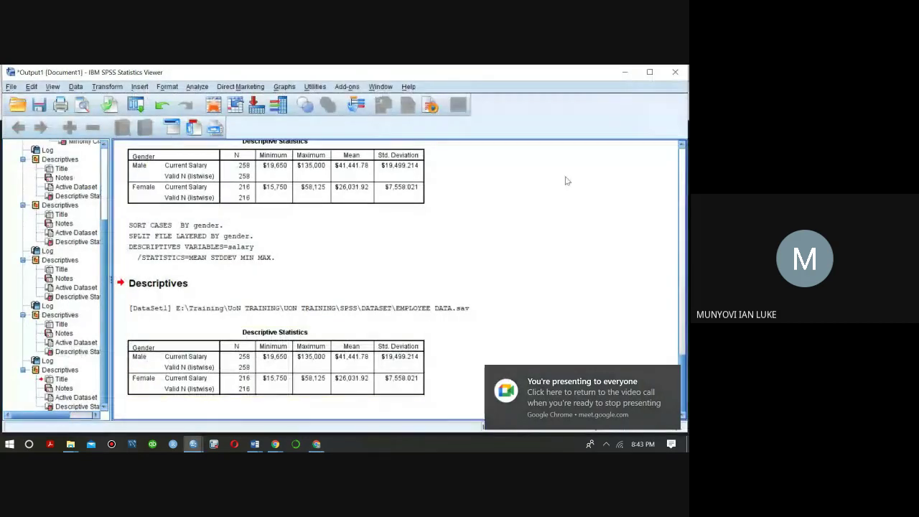
# Step: Switch to Google Meet and mute the participant whose microphone is on
pyautogui.click(627, 73)
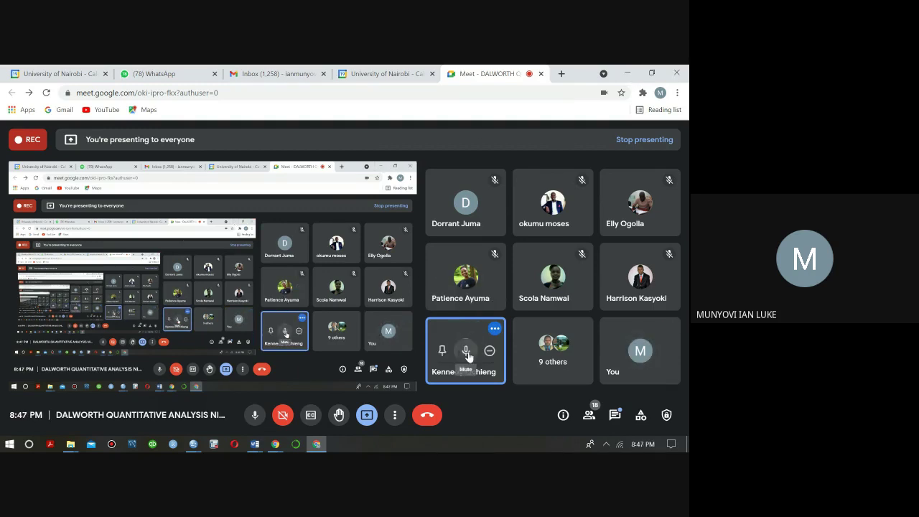
pyautogui.click(467, 352)
pyautogui.click(409, 299)
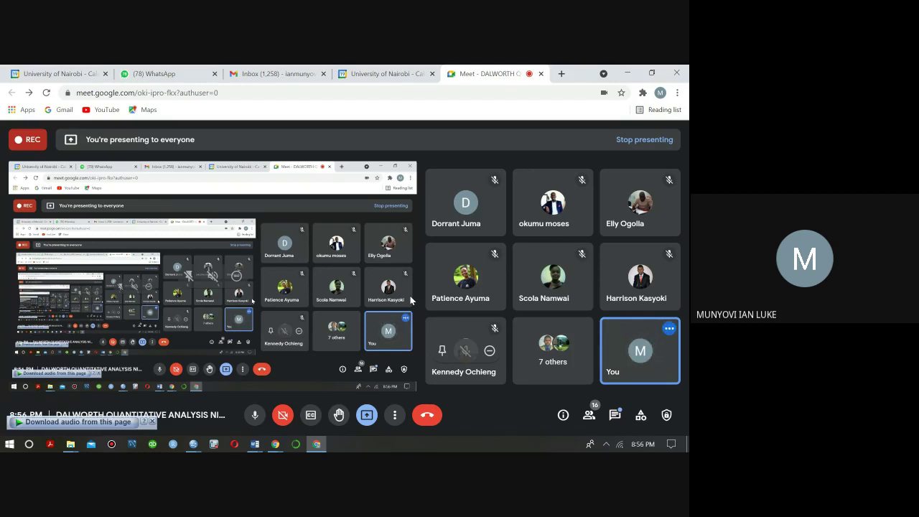
# Step: Return to the SPSS Statistics output and examine the mean Current Salary for males and females
pyautogui.click(627, 74)
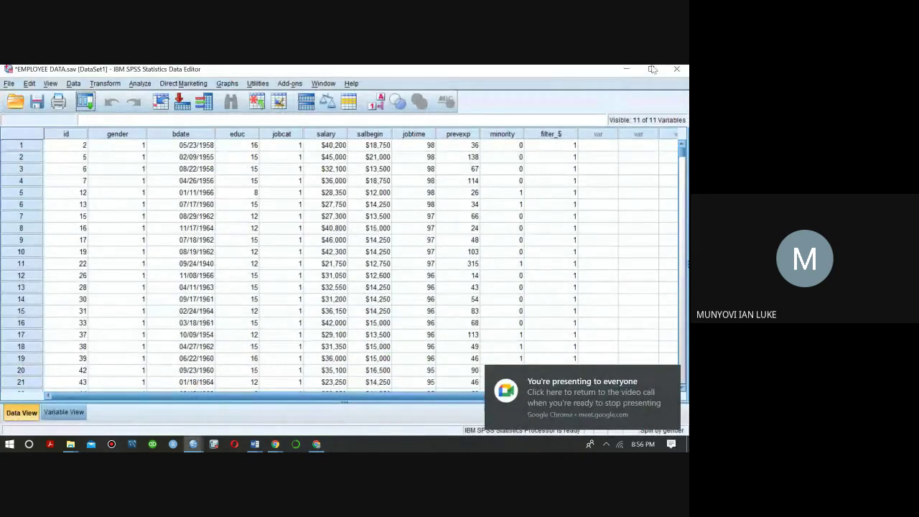
pyautogui.click(624, 70)
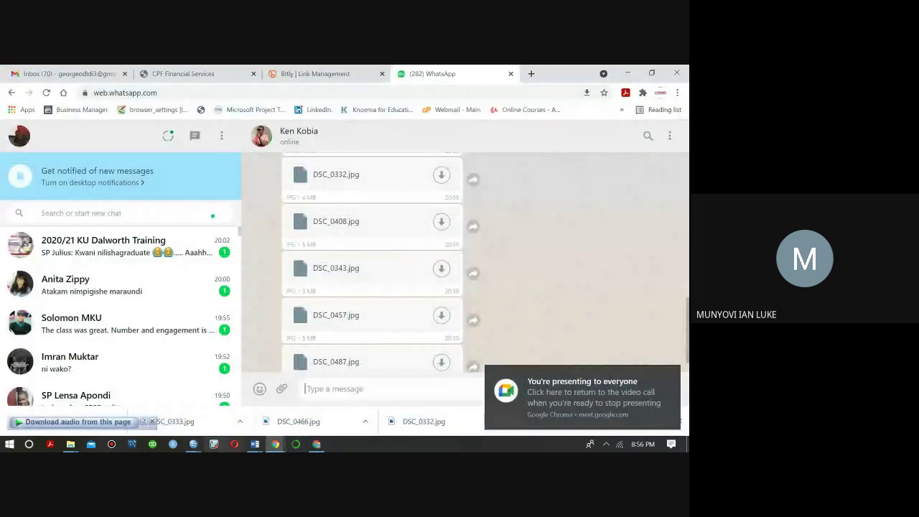
pyautogui.moveTo(196, 447)
pyautogui.click(135, 398)
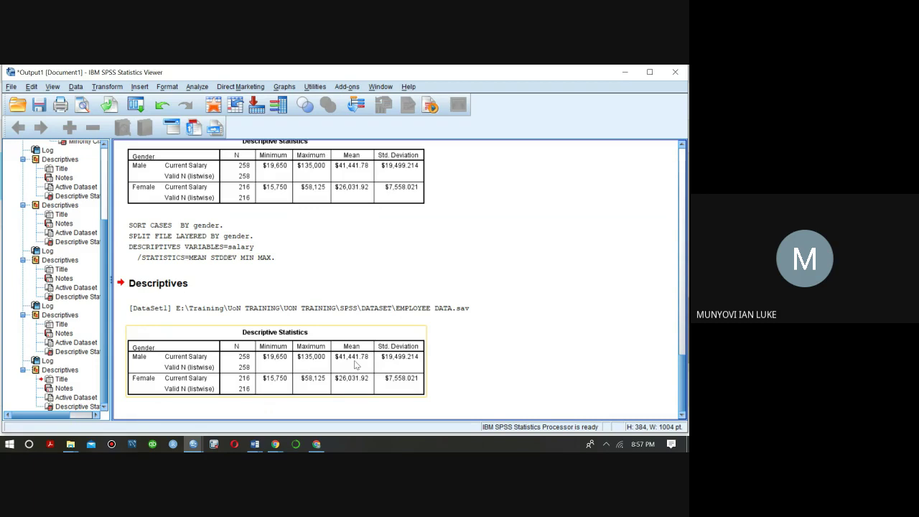
# Step: Switch from the output to the EMPLOYEE DATA data editor in SPSS Statistics and view the records
pyautogui.click(624, 71)
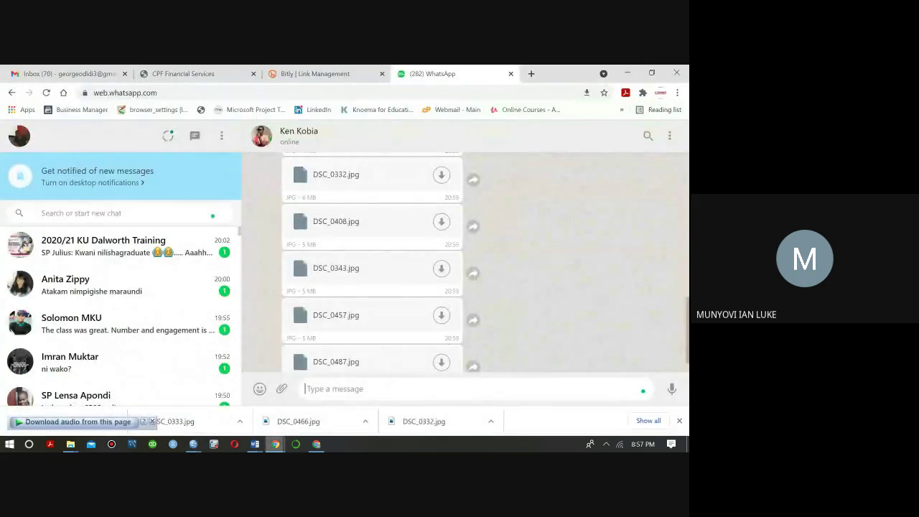
pyautogui.moveTo(173, 447)
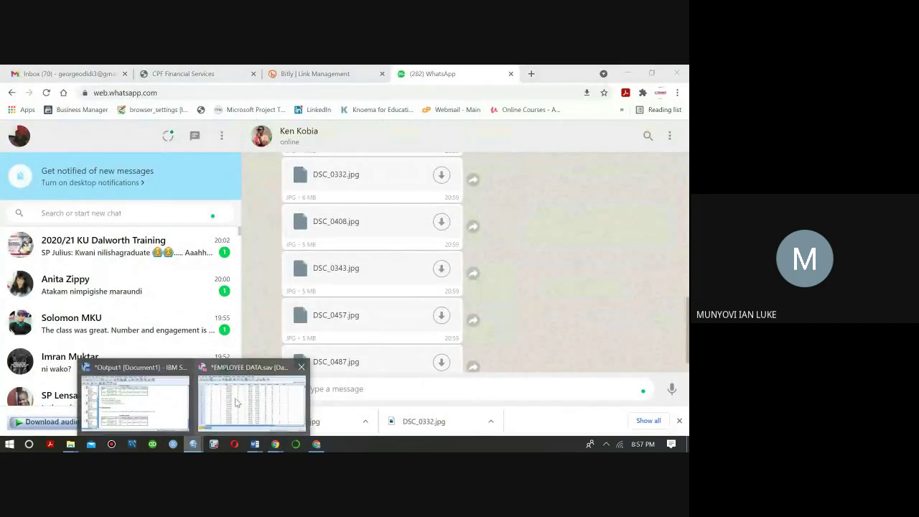
pyautogui.click(237, 397)
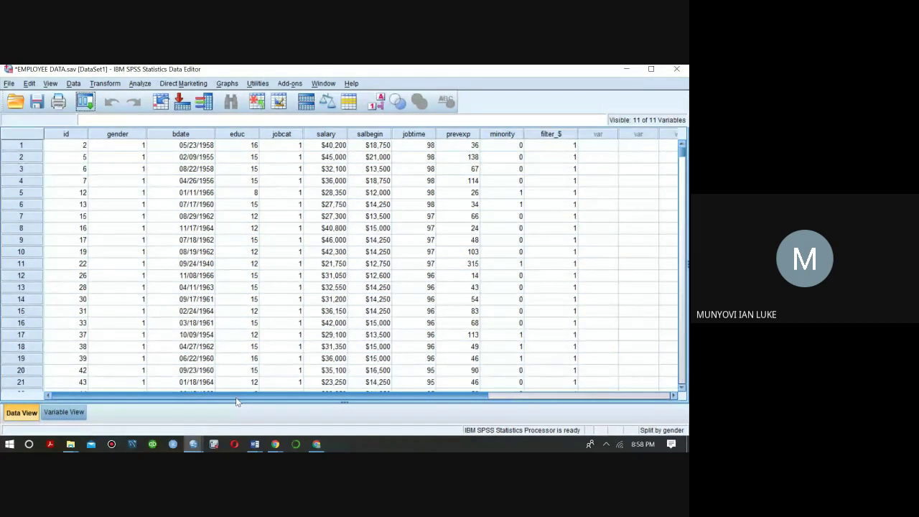
# Step: Check the Google Meet call from the data editor and go back to the descriptives output in SPSS Statistics
pyautogui.moveTo(275, 446)
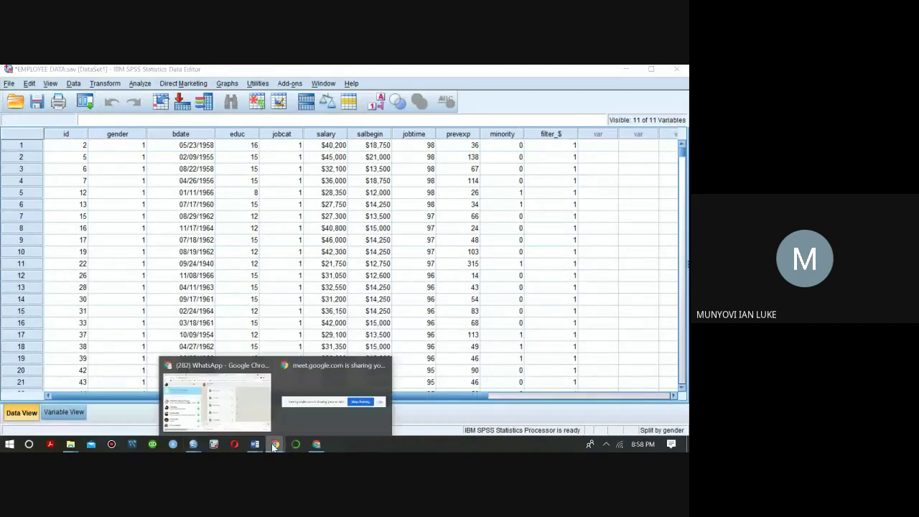
pyautogui.click(316, 445)
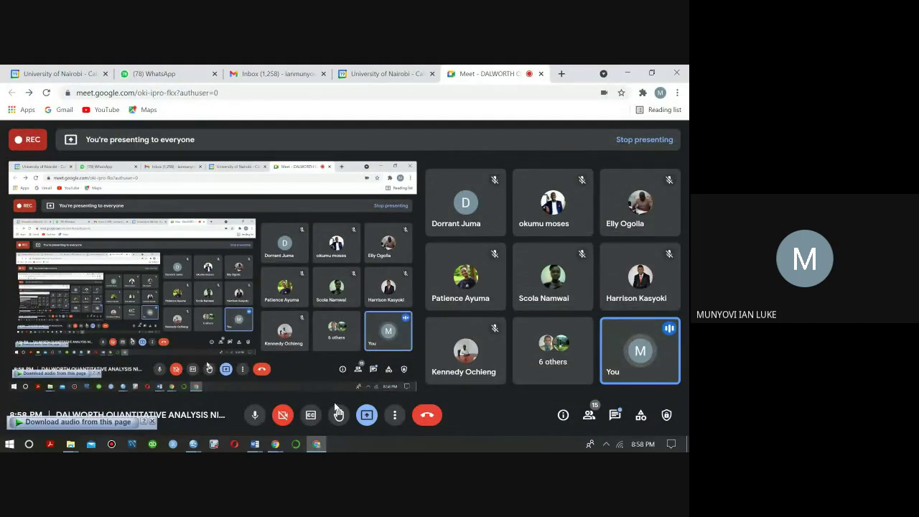
pyautogui.moveTo(278, 445)
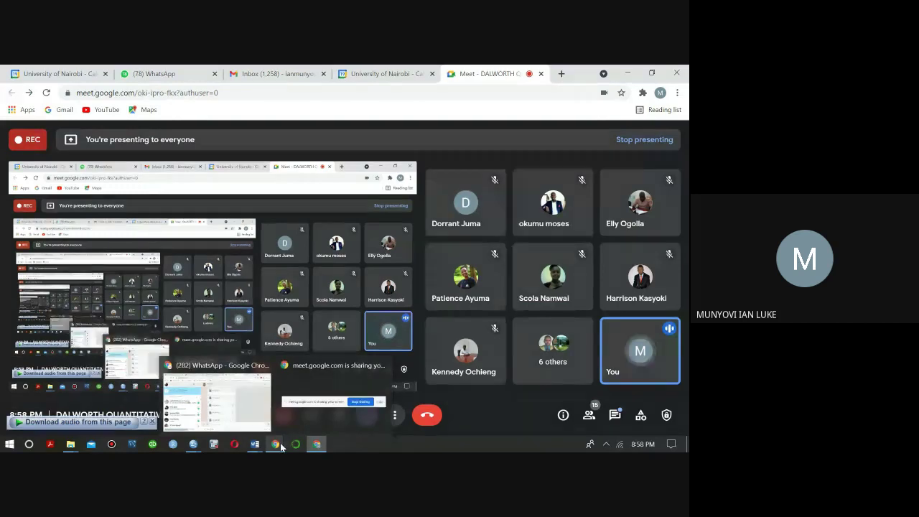
pyautogui.click(167, 425)
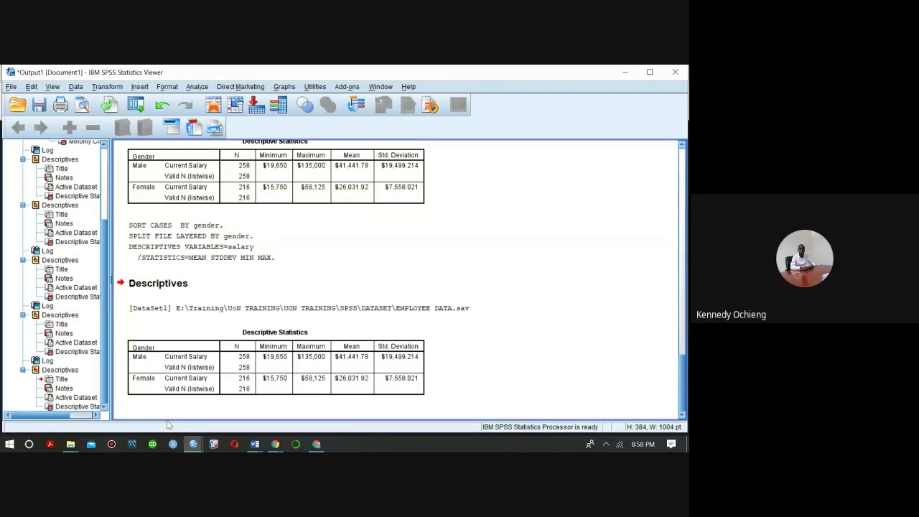
# Step: Switch to Google Meet, admit the participant waiting to join, and dismiss the raised-hand notification
pyautogui.click(626, 73)
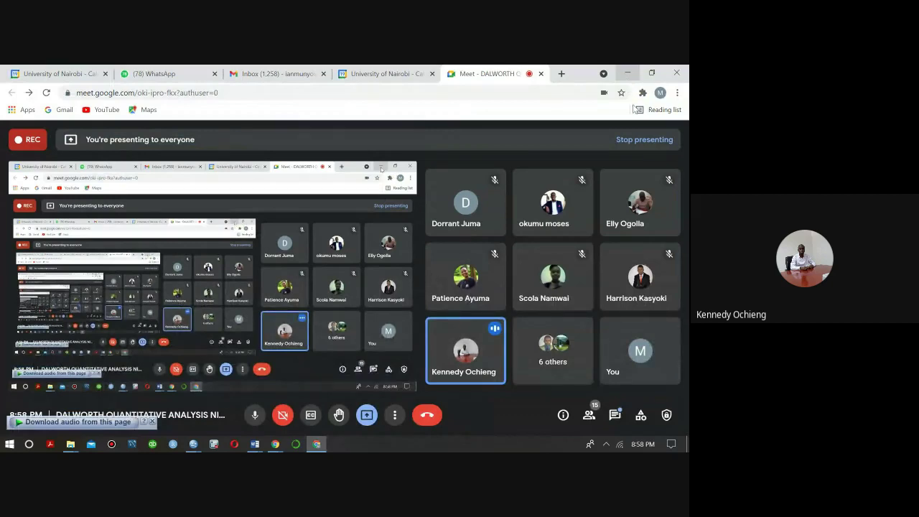
pyautogui.click(607, 445)
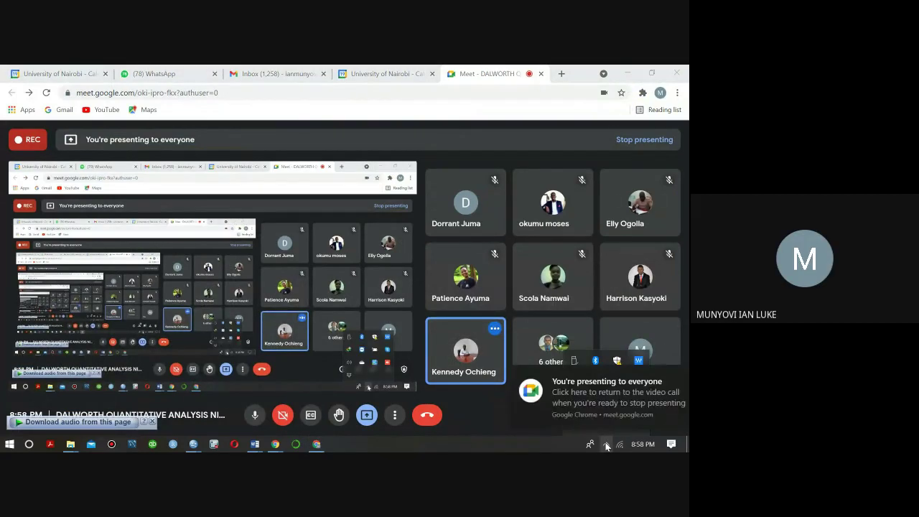
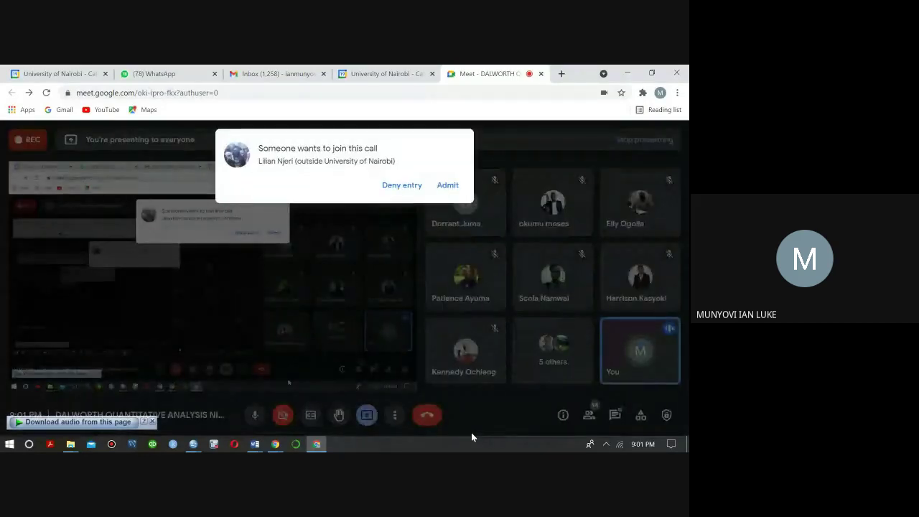
pyautogui.click(445, 191)
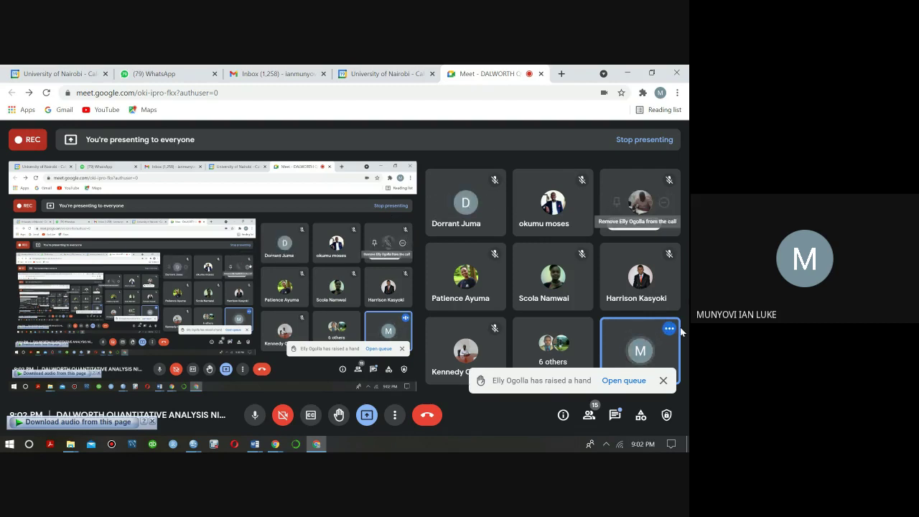
pyautogui.click(664, 381)
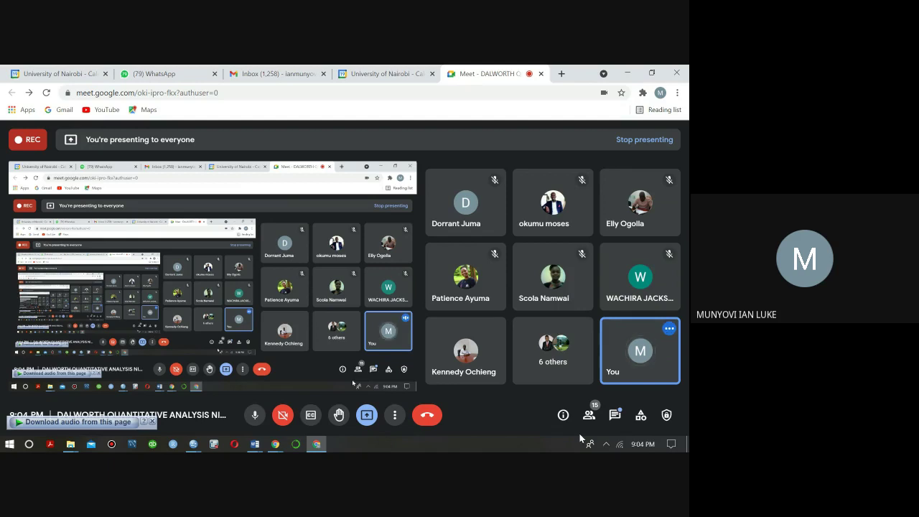
# Step: Open the in-call messages, read the participants' replies about the next class, and close the chat
pyautogui.click(615, 417)
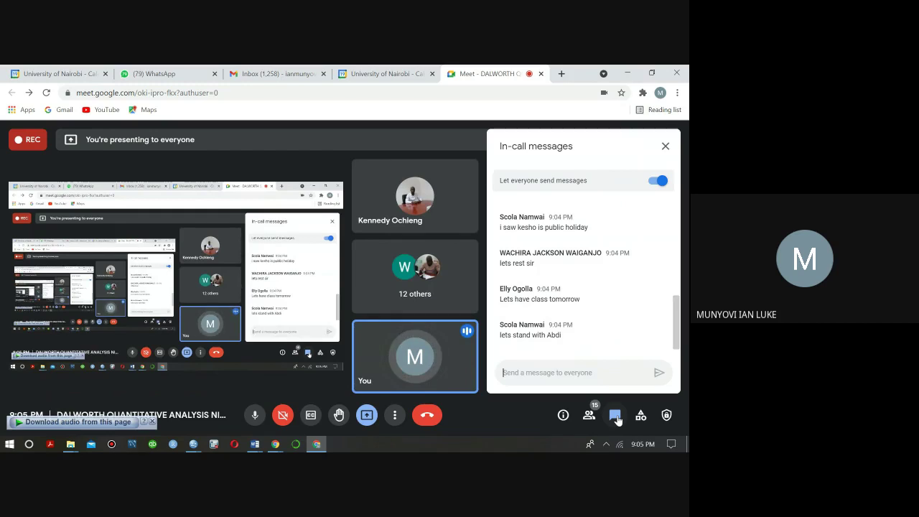
pyautogui.click(615, 417)
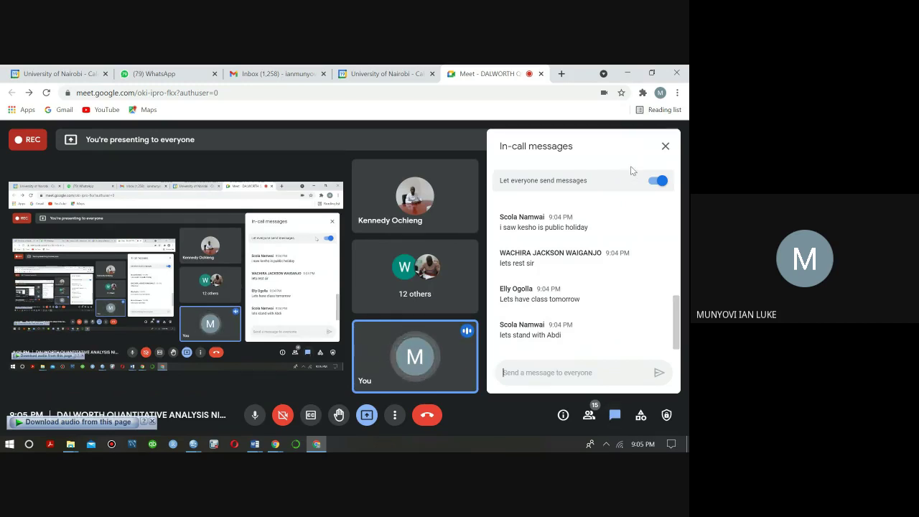
pyautogui.click(665, 146)
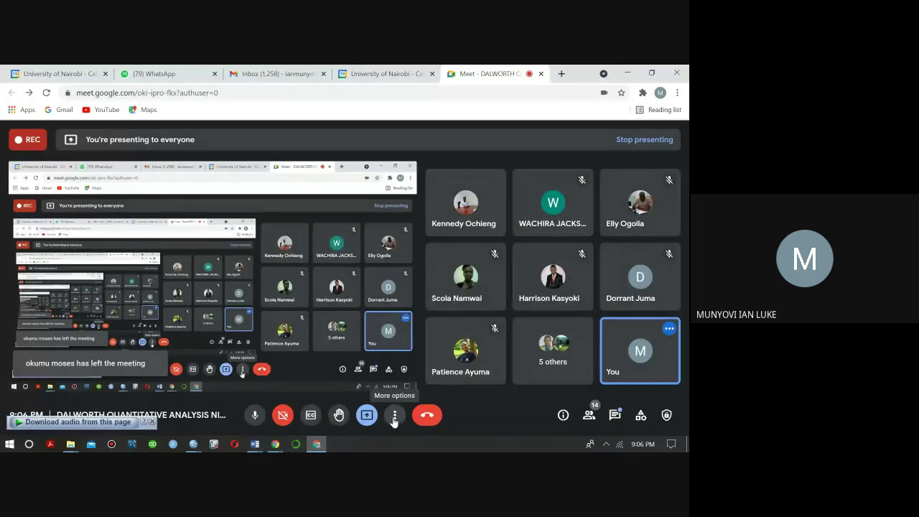
# Step: Stop the Google Meet recording of the training session
pyautogui.click(395, 417)
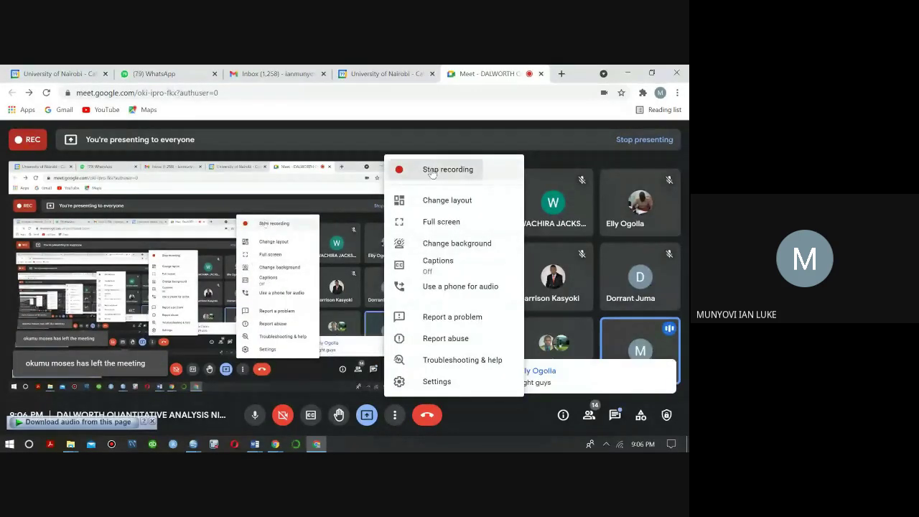
pyautogui.click(432, 171)
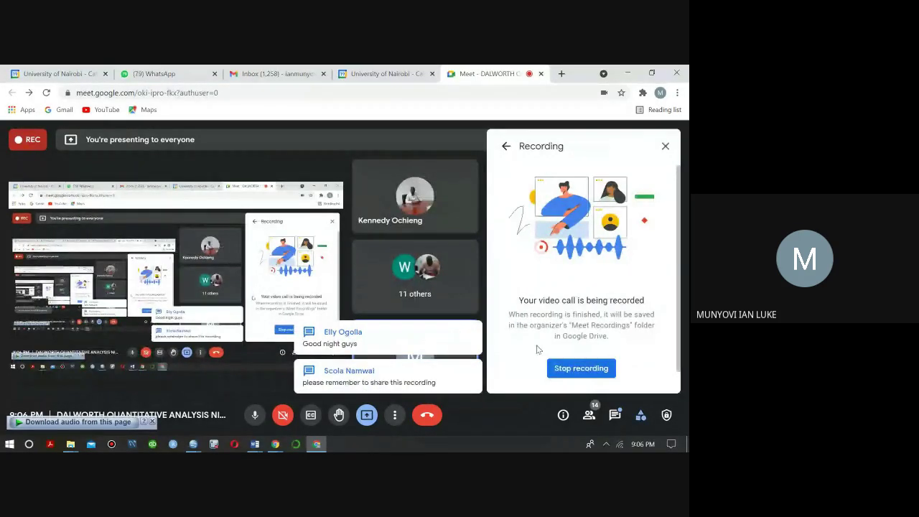
pyautogui.click(564, 370)
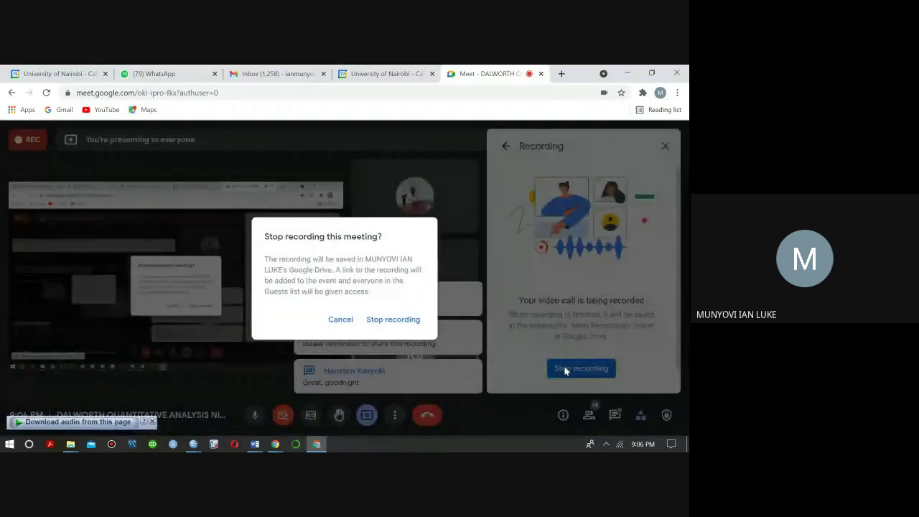